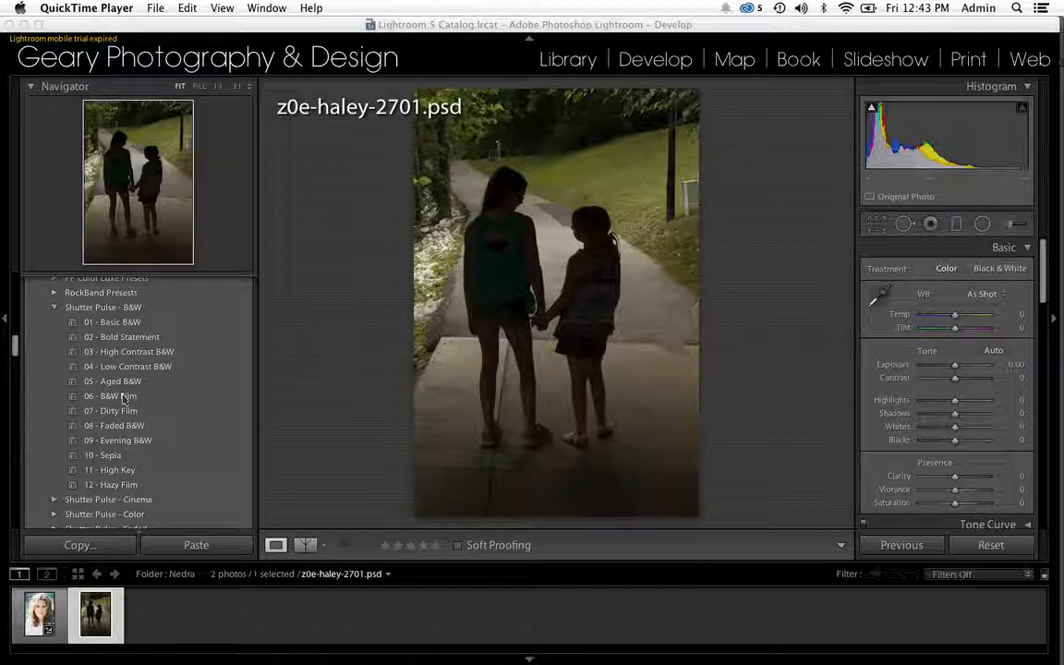
Apply the 11 - High Key black-and-white preset to the silhouette photo, followed by the 3 - Make Matte 2 preset.
click(121, 471)
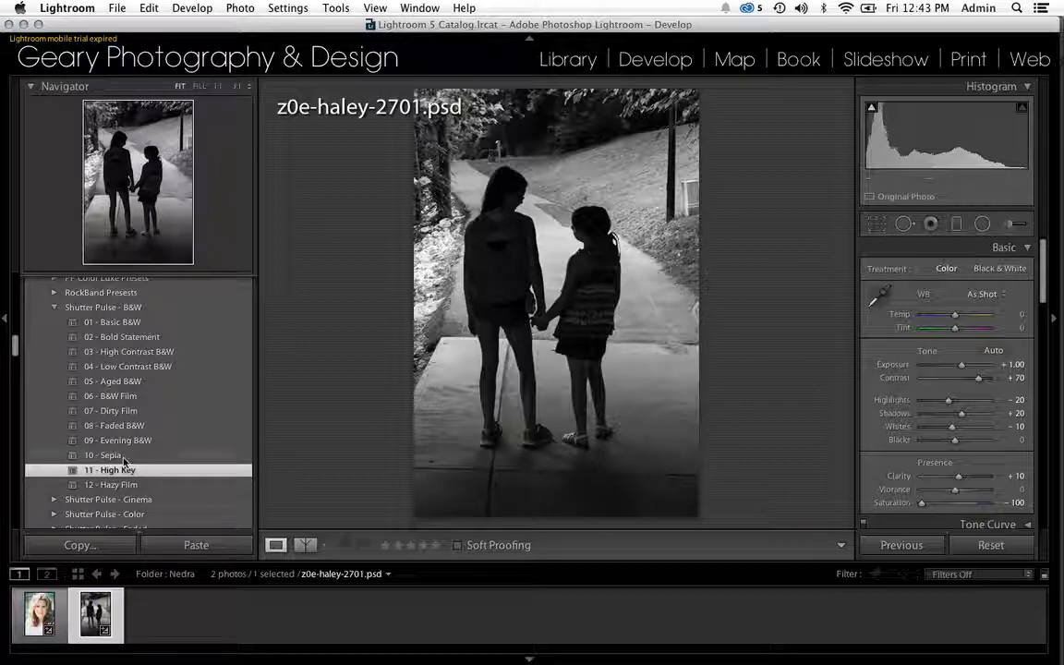
scroll(121, 472, up, 6)
scroll(111, 412, up, 4)
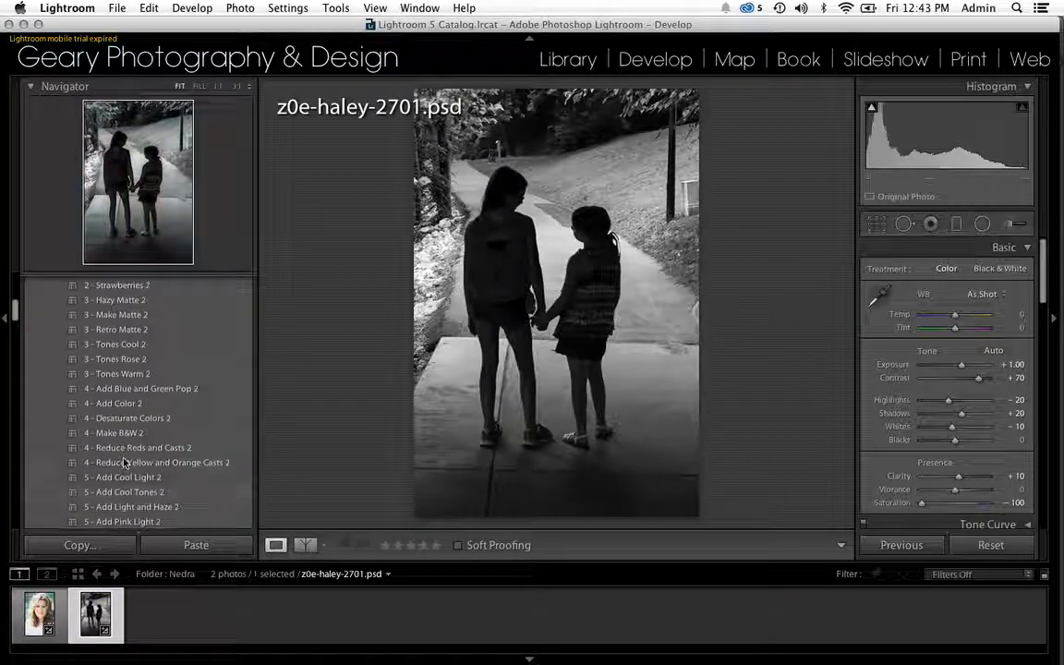
click(136, 315)
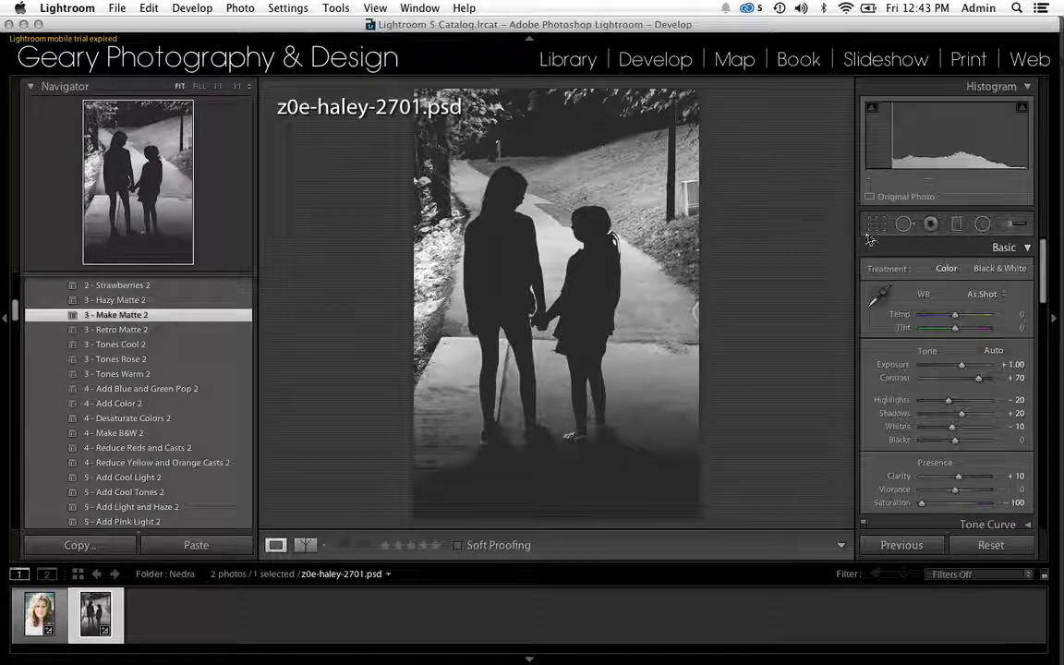
Crop the photo to a tight landscape frame around the girls' upper bodies and joined hands, rotated about -2.16 degrees.
key(r)
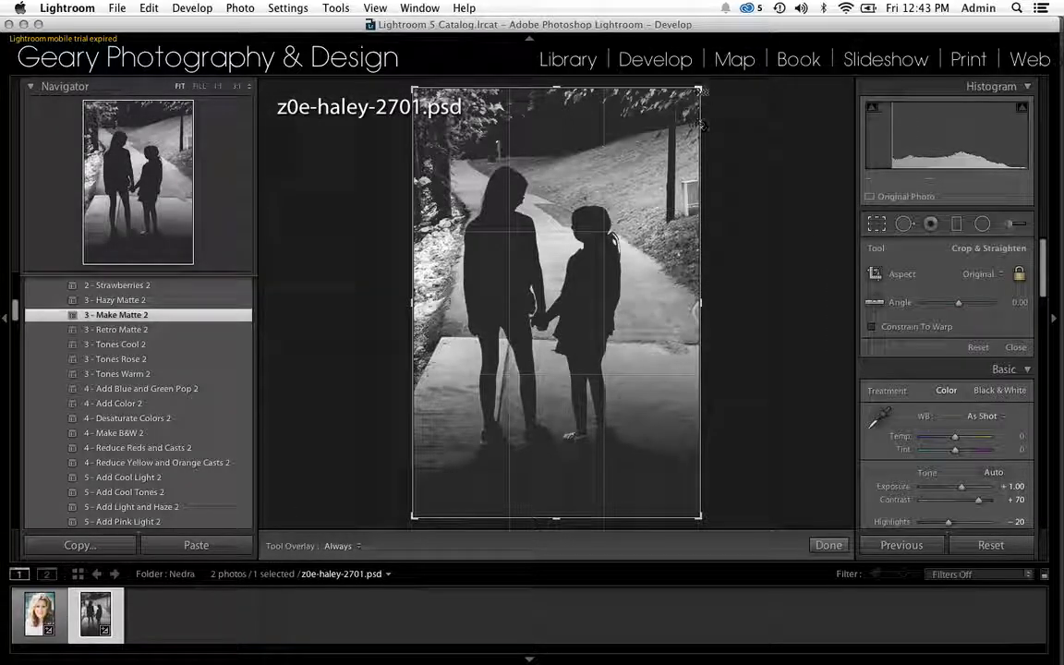
key(x)
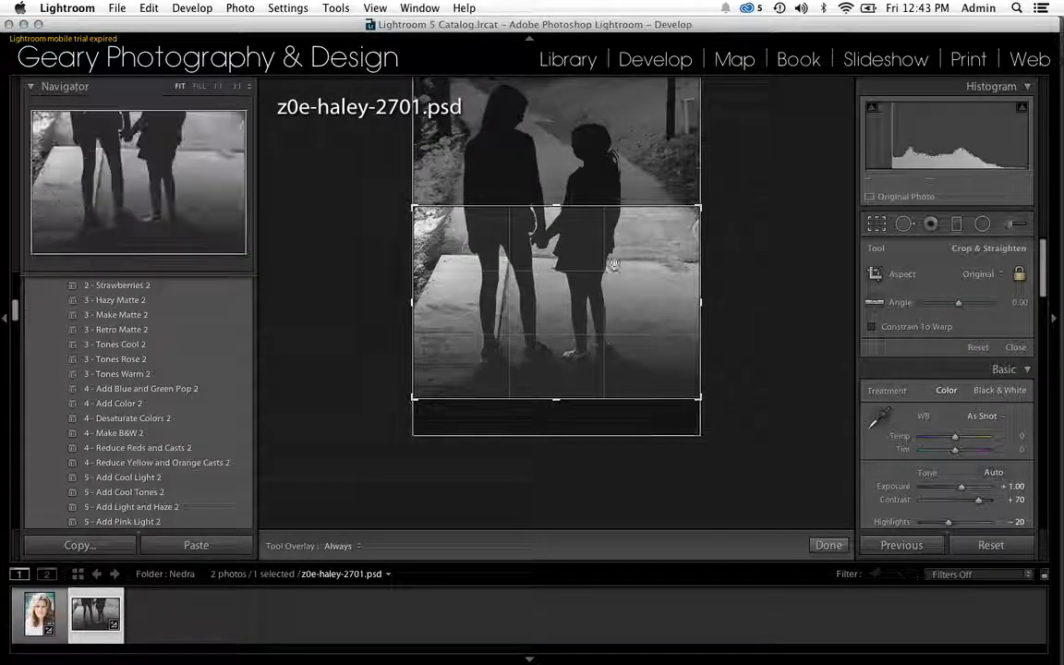
drag(541, 248, 613, 412)
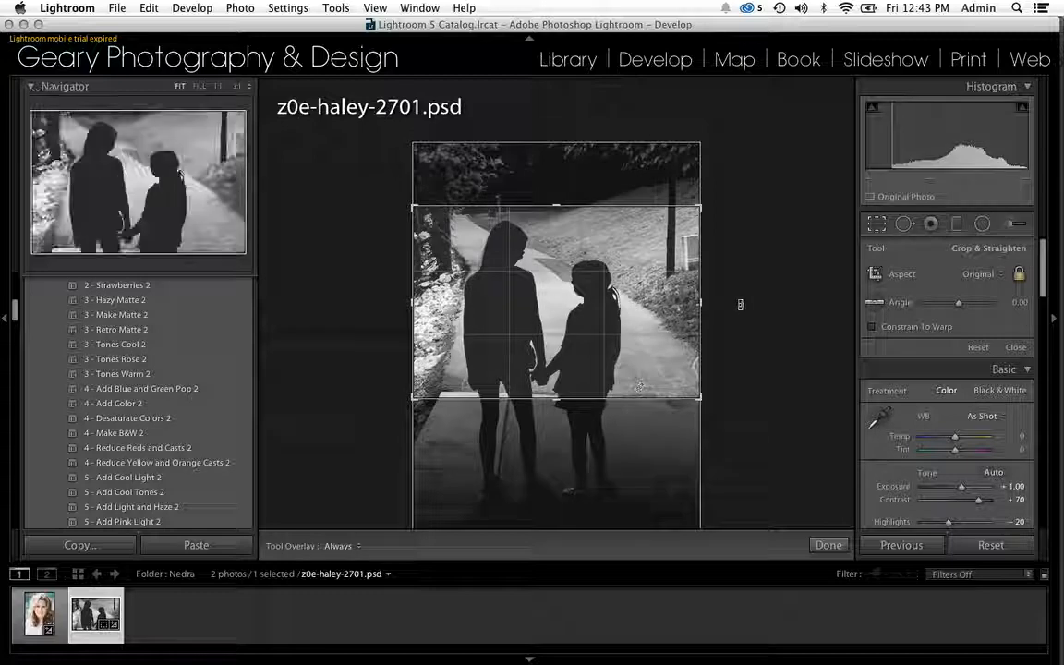
drag(744, 304, 749, 298)
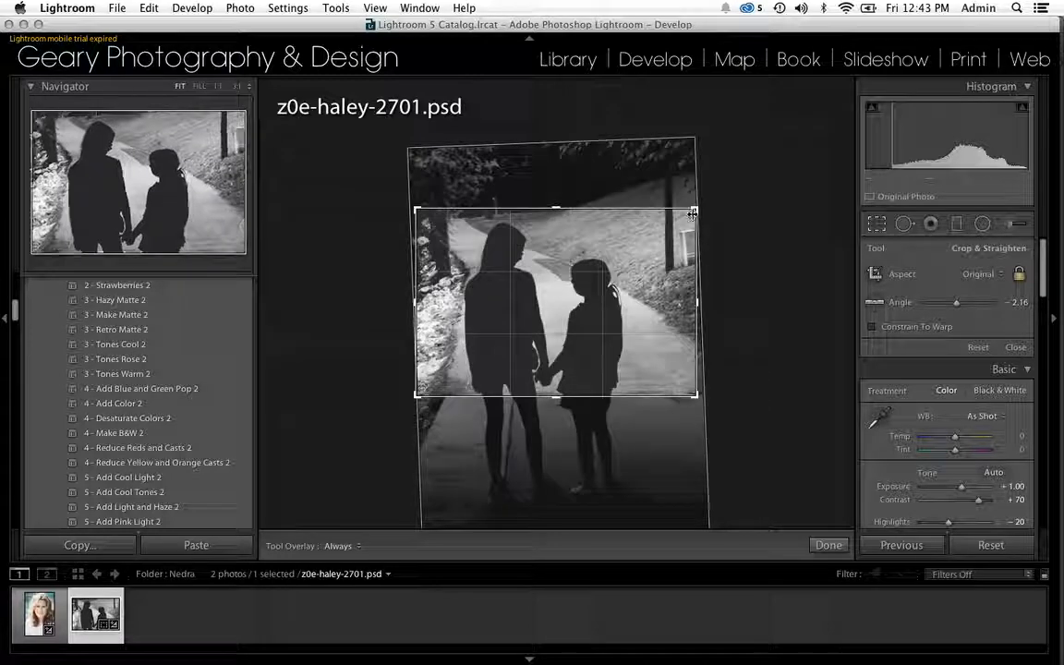
drag(694, 209, 685, 214)
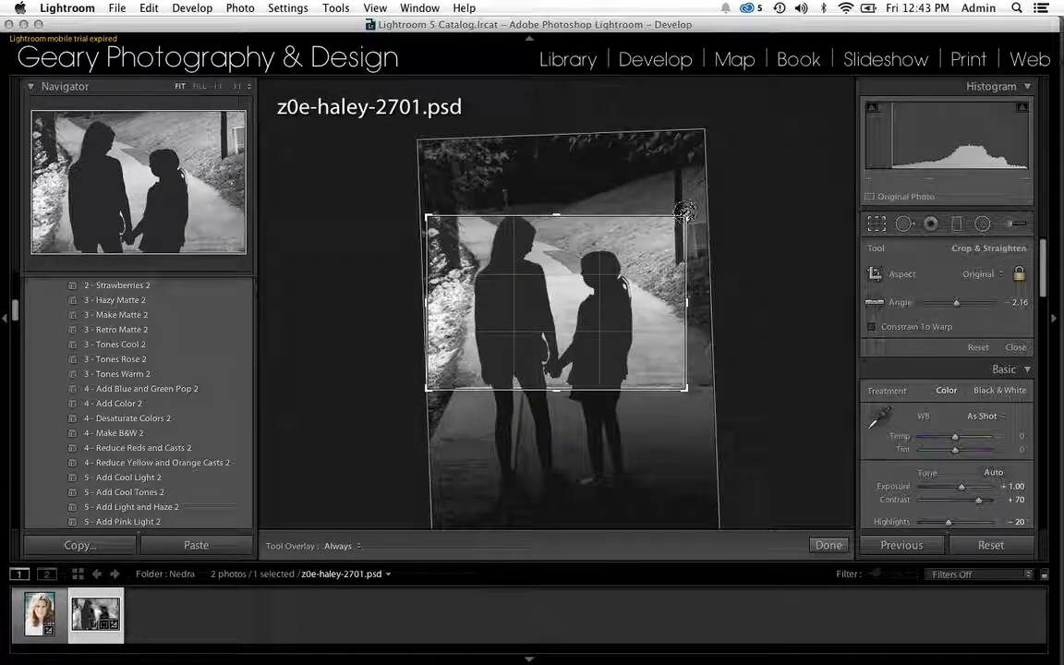
drag(645, 283, 645, 288)
key(Return)
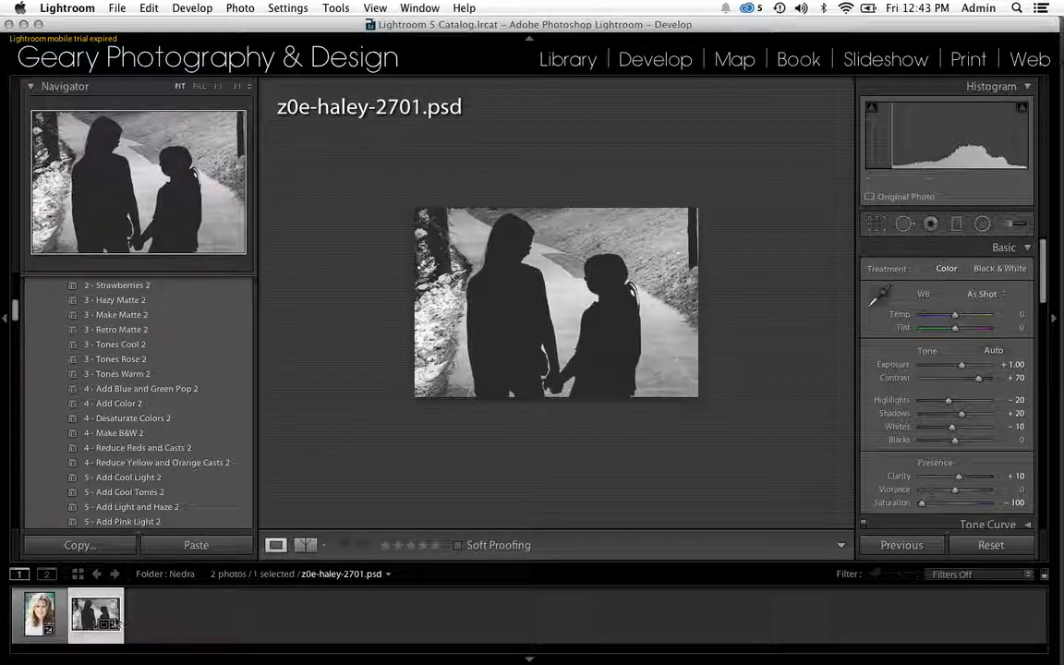
Open a copy of the cropped photo with Lightroom adjustments in Adobe Photoshop CC 2014.
right_click(92, 620)
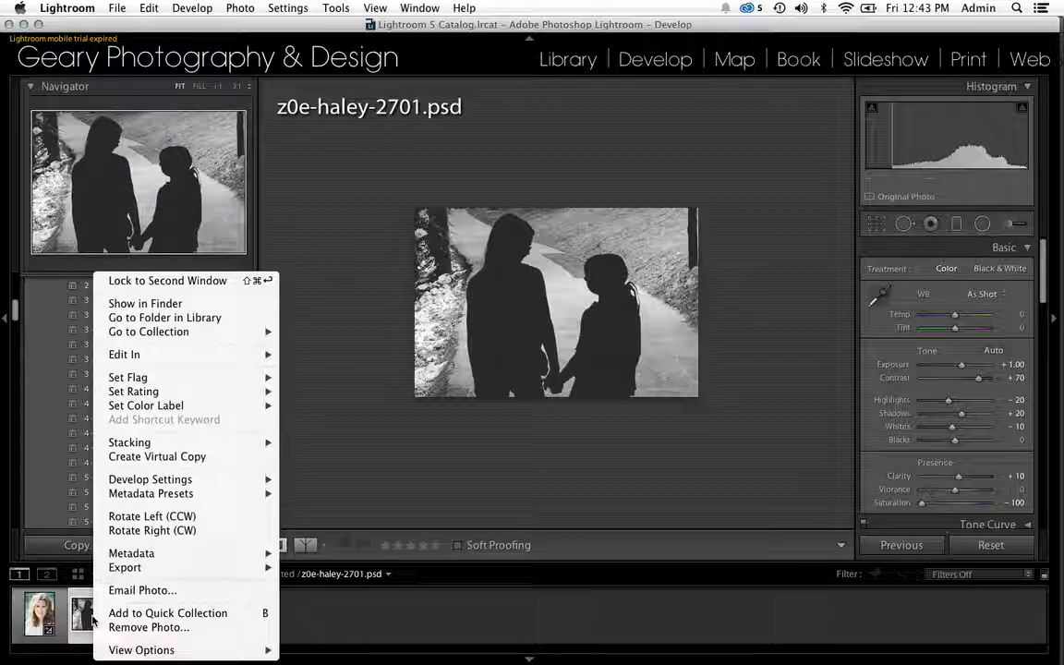
mouse_move(172, 358)
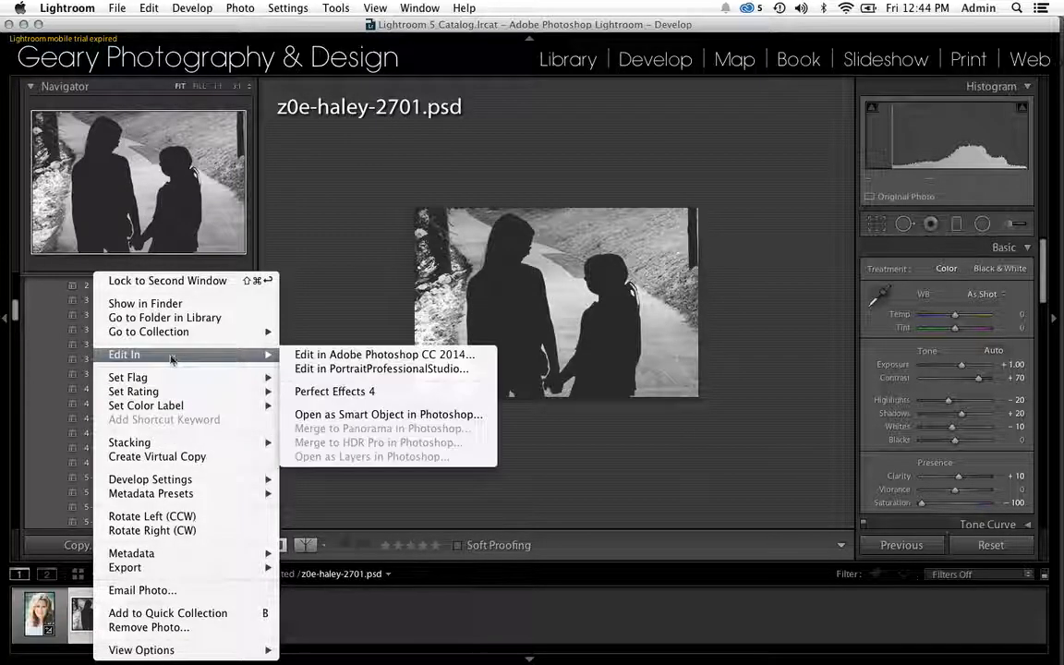
click(351, 358)
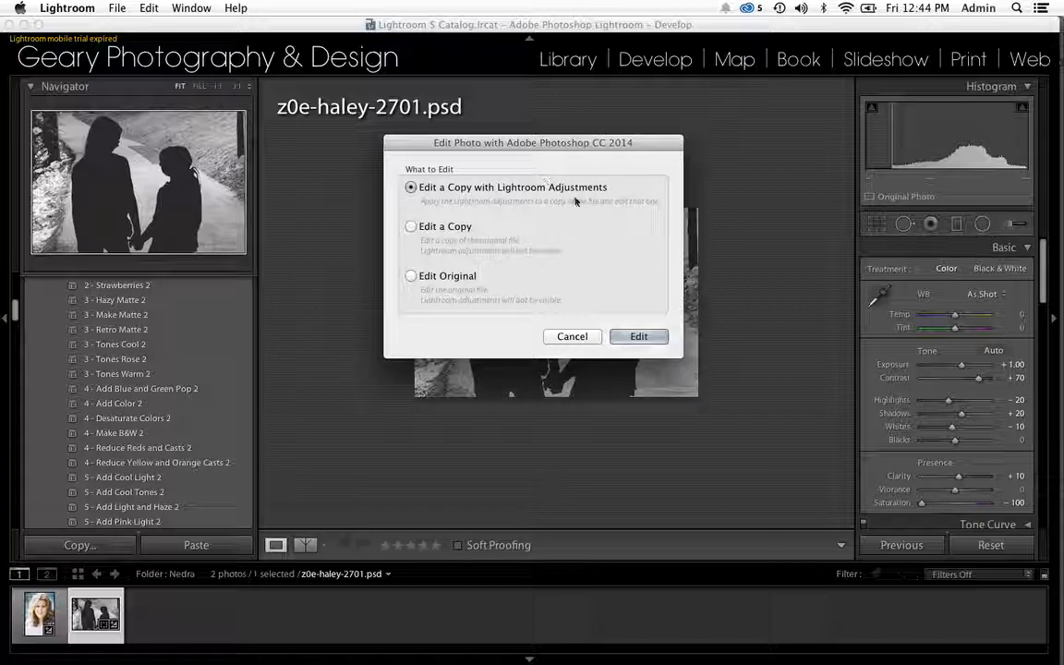
click(624, 338)
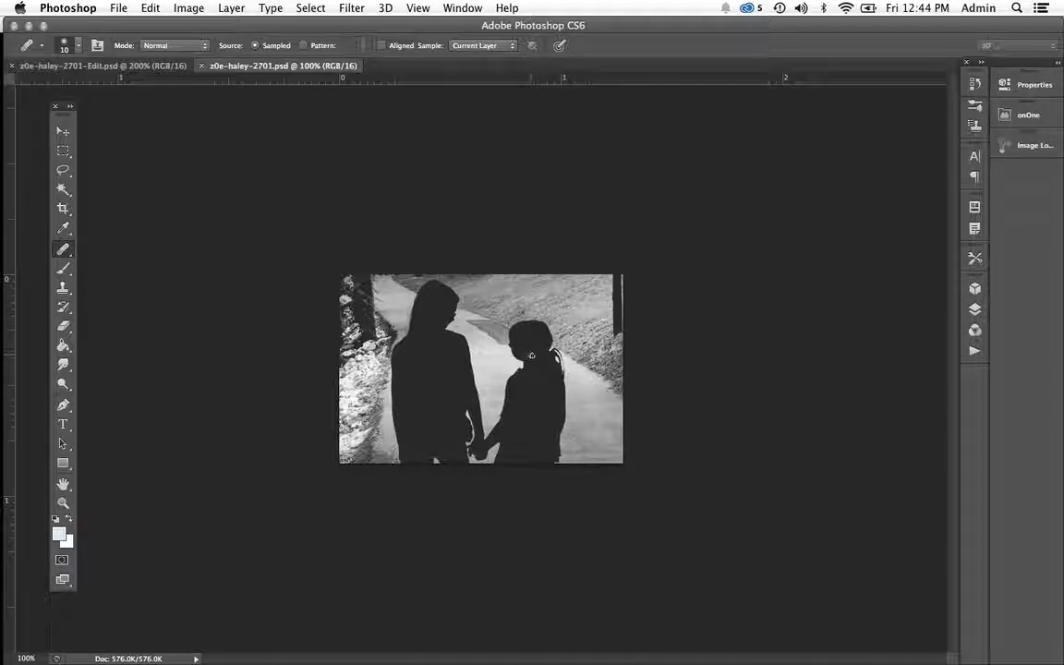
Select the dark patch on the path between the two girls with the Lasso tool.
key(super+equal)
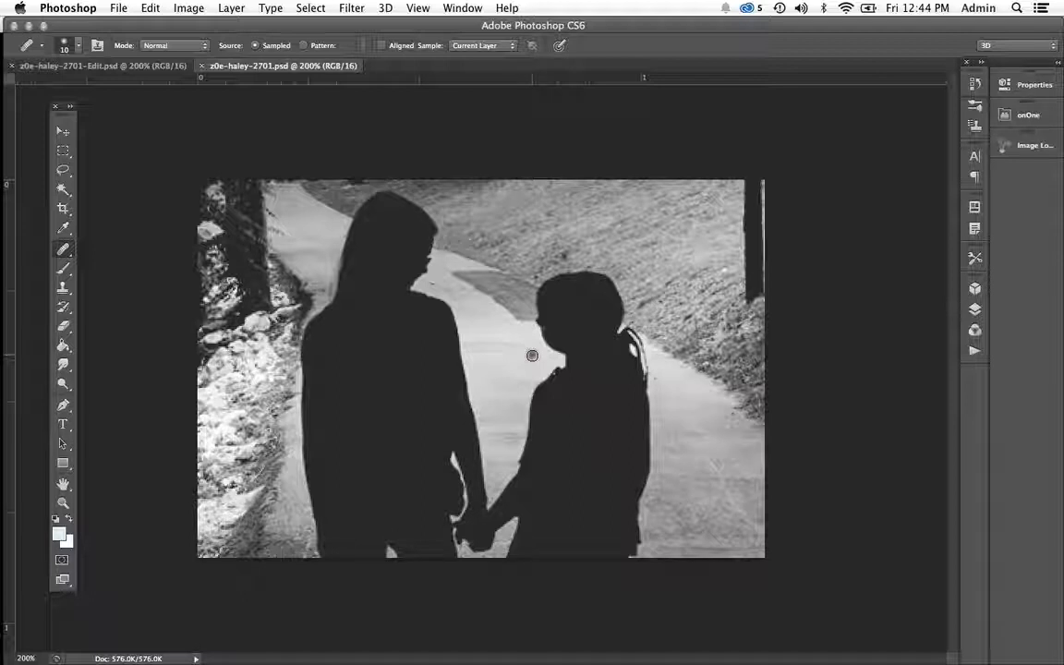
click(481, 318)
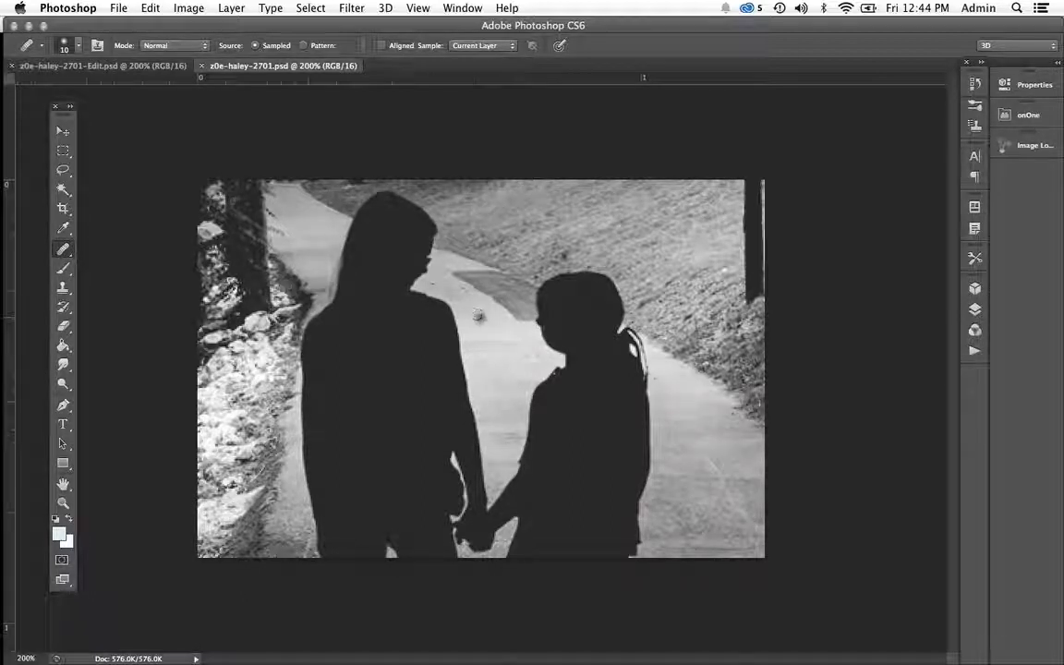
click(63, 170)
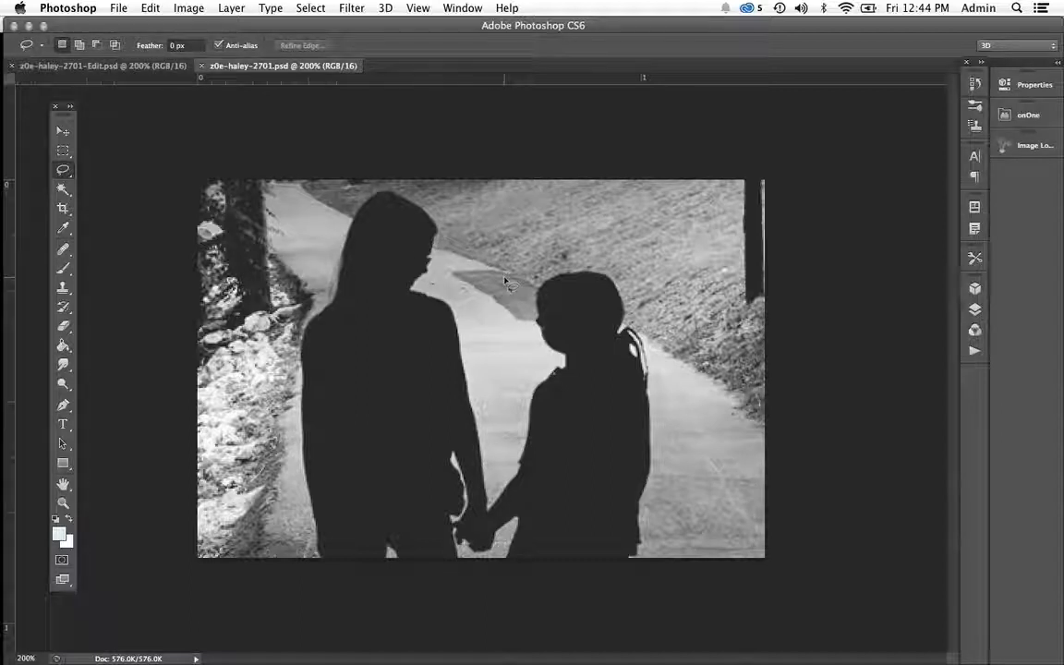
mouse_move(506, 276)
mouse_down()
mouse_move(541, 287)
mouse_move(541, 320)
mouse_move(517, 329)
mouse_move(464, 291)
mouse_move(448, 263)
mouse_move(487, 261)
mouse_move(537, 293)
mouse_up()
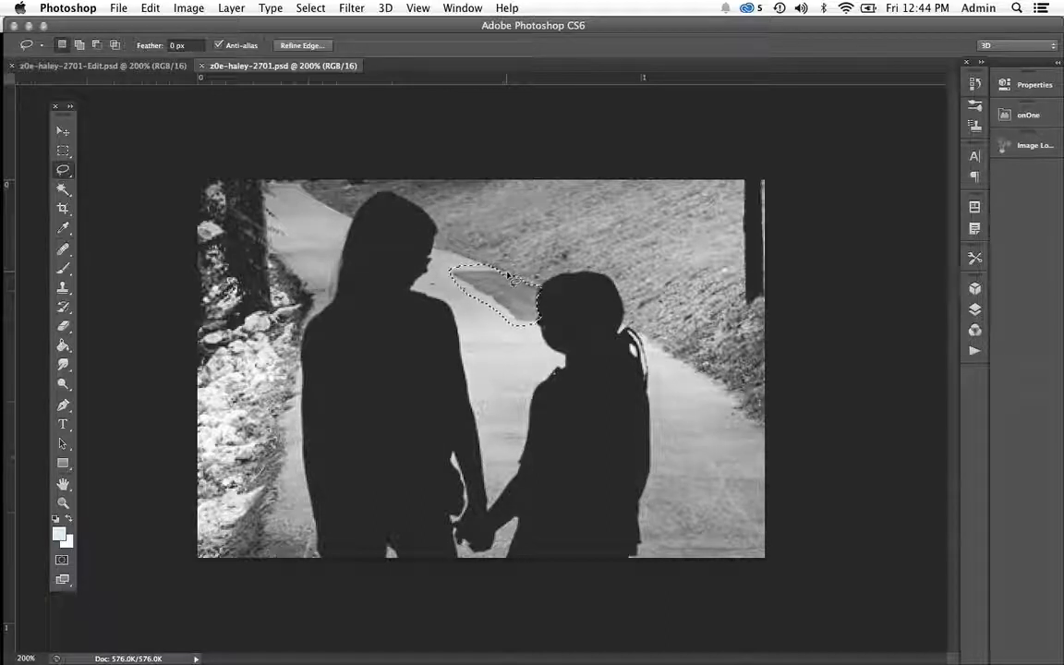
Refine the lasso selection's edge along the smaller girl's face so that her silhouette is excluded.
key(super+equal)
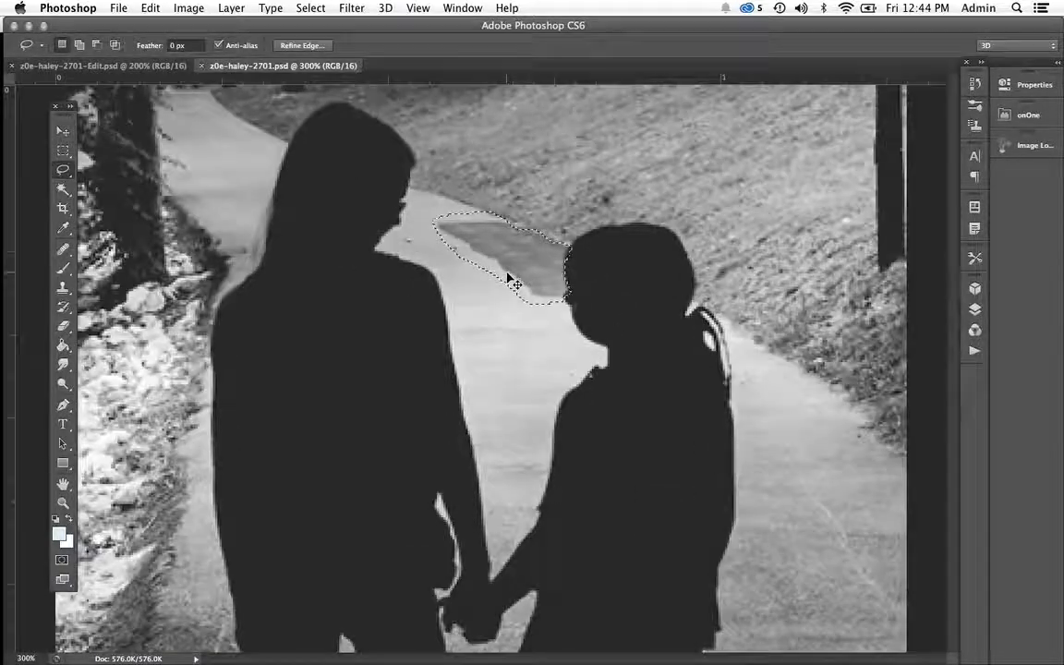
key(super+h)
key(super+h)
key(super+equal)
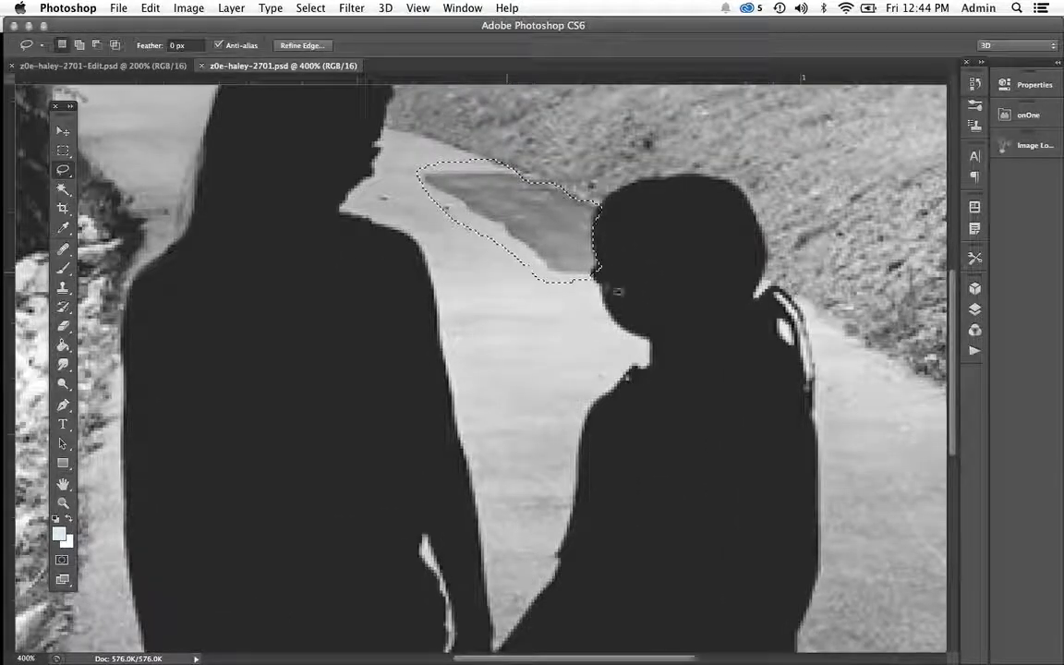
mouse_move(598, 264)
mouse_down()
mouse_move(588, 280)
mouse_move(606, 265)
mouse_up()
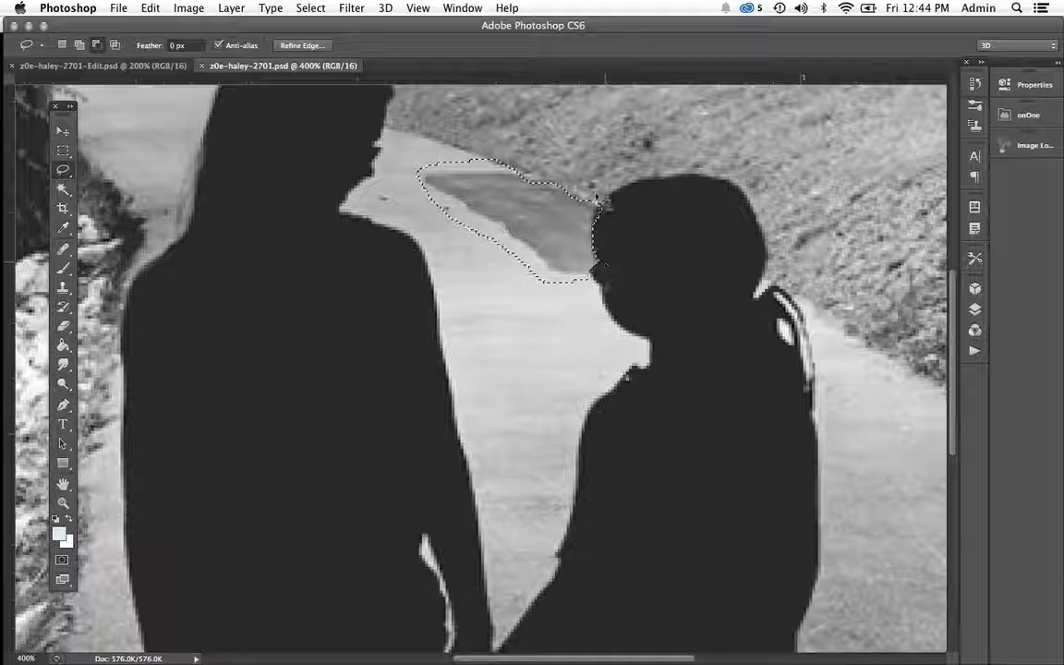
mouse_move(599, 201)
mouse_down()
mouse_move(587, 213)
mouse_move(603, 226)
mouse_move(607, 211)
mouse_move(598, 209)
mouse_move(599, 232)
mouse_move(582, 228)
mouse_move(591, 213)
mouse_up()
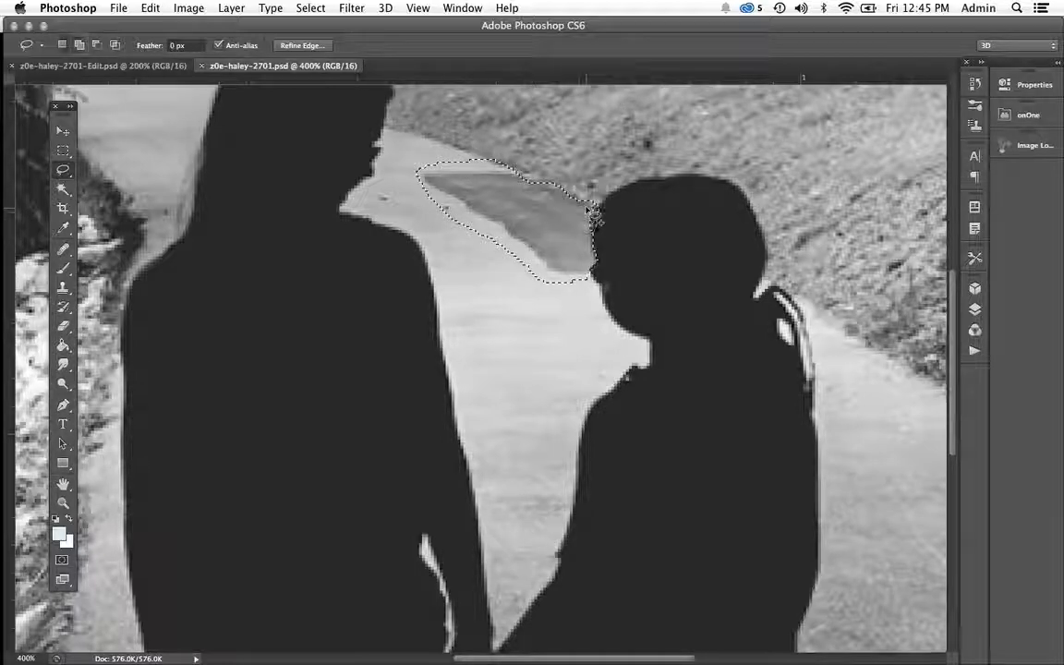
Try to cover the dark patch inside the selection with the Healing Brush, sampling the light path below it.
key(space)
mouse_move(517, 239)
mouse_down()
mouse_move(568, 332)
mouse_move(565, 349)
mouse_up()
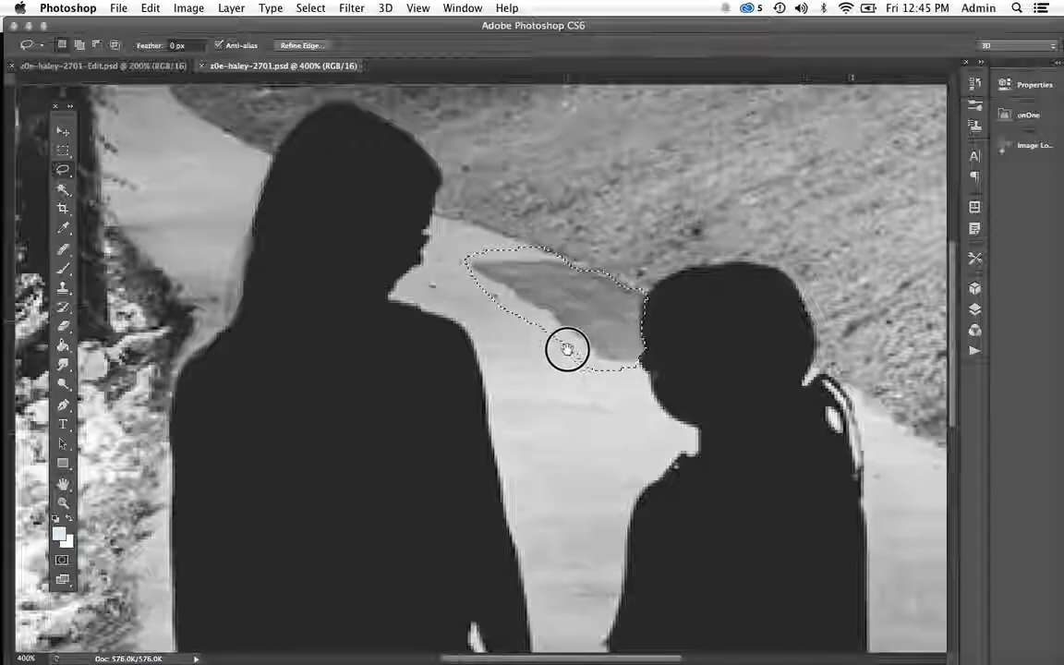
click(63, 250)
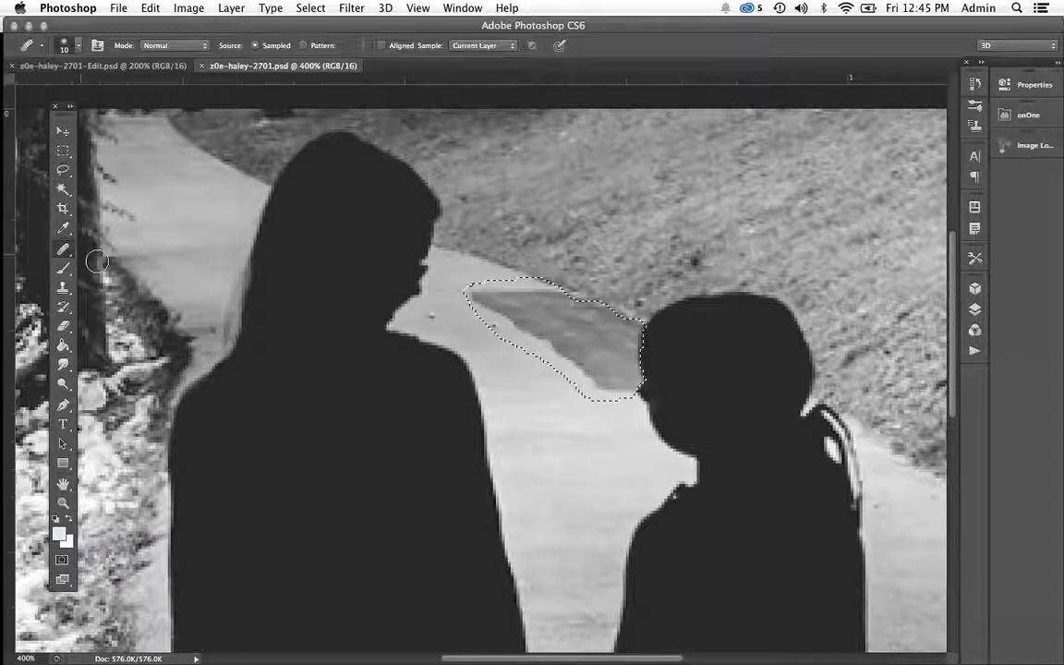
click(601, 403)
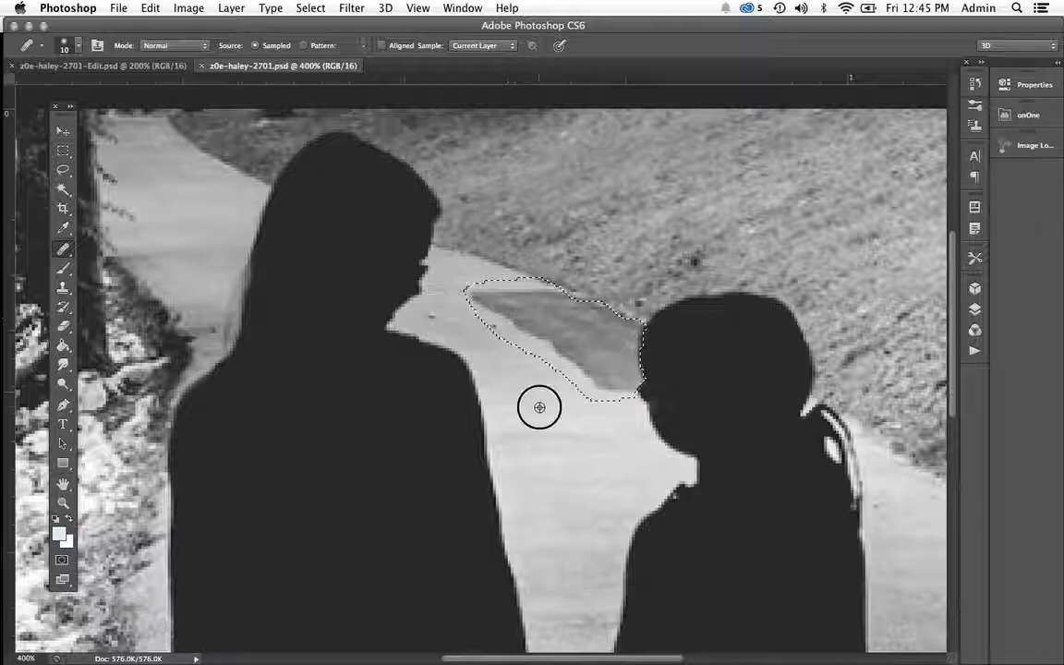
click(586, 376)
drag(577, 360, 609, 373)
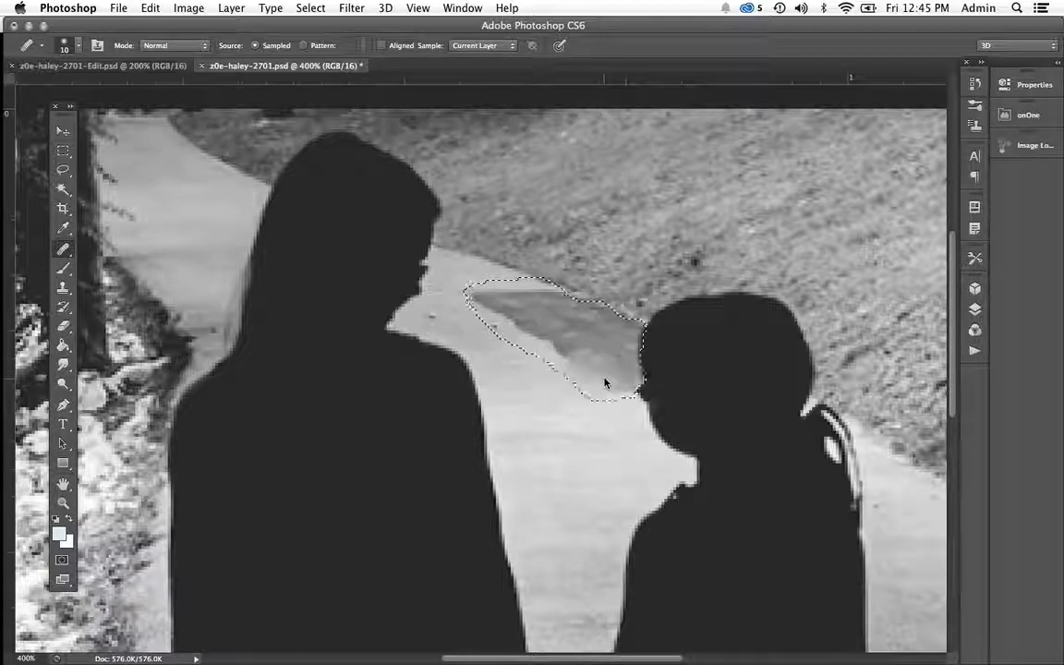
drag(626, 370, 585, 374)
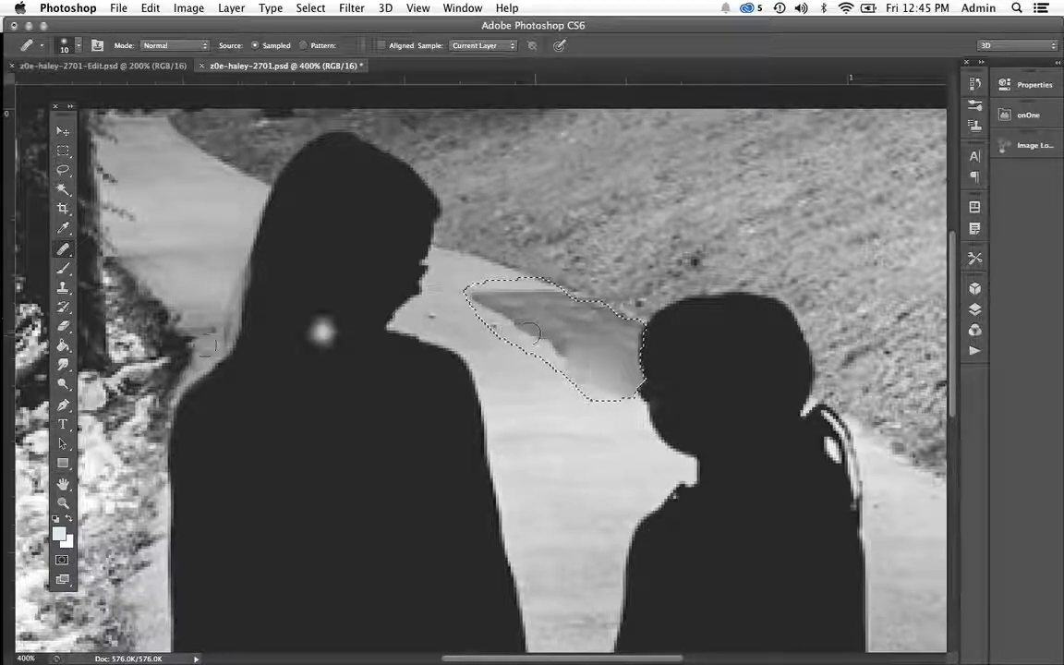
Clone light path texture over the whole selected dark patch with the Clone Stamp, and clear the selection.
click(63, 287)
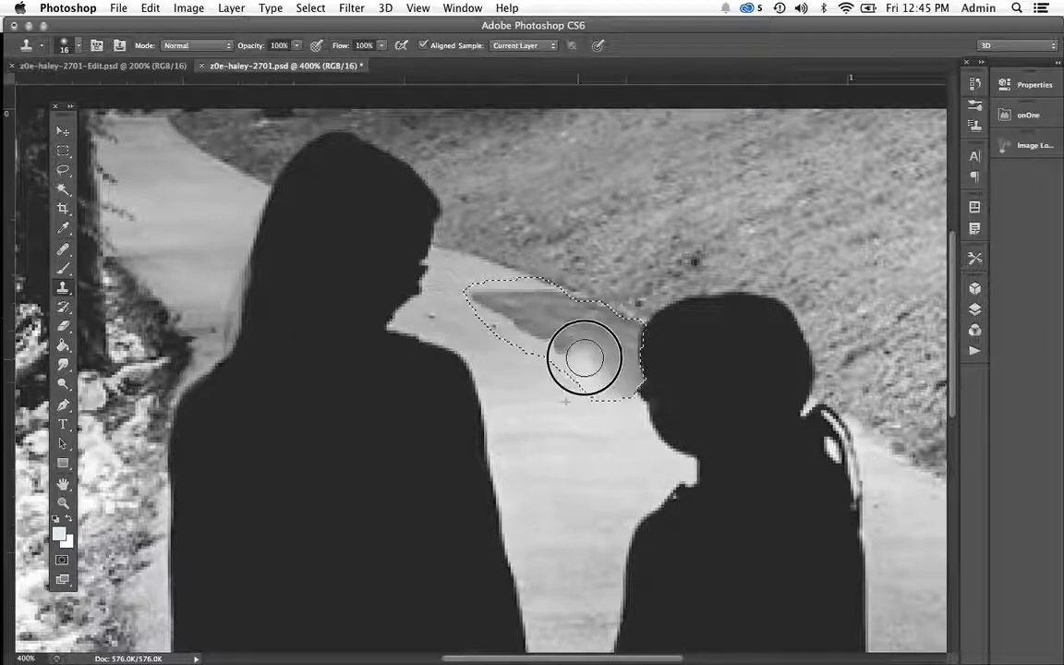
drag(584, 357, 618, 394)
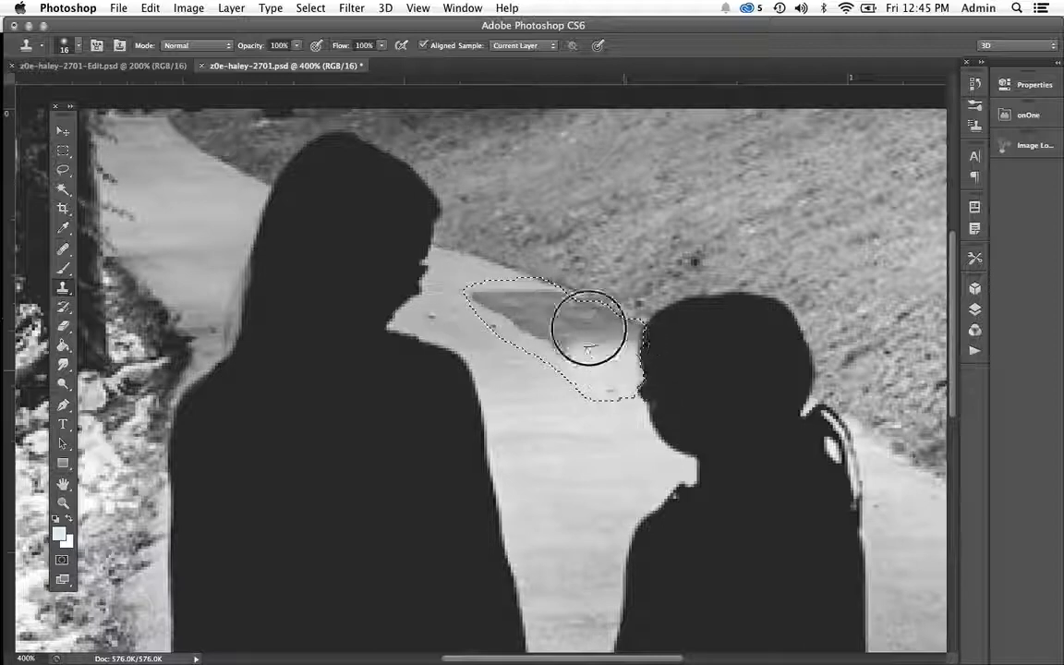
mouse_move(565, 333)
mouse_down()
mouse_move(506, 297)
mouse_move(515, 319)
mouse_move(482, 295)
mouse_move(571, 330)
mouse_up()
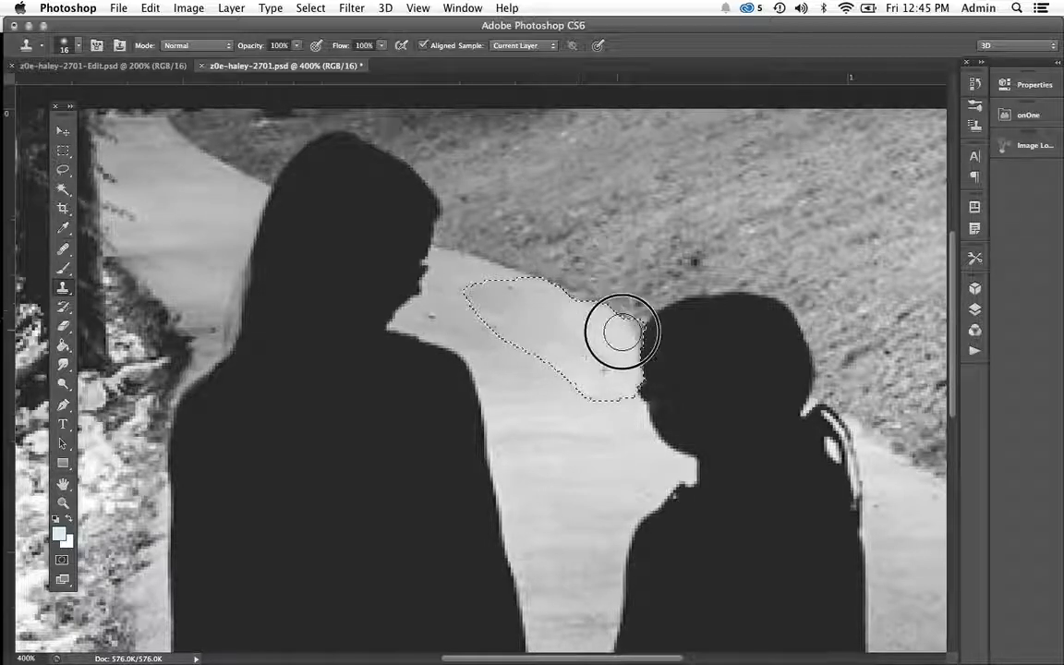
mouse_move(562, 332)
mouse_down()
mouse_move(517, 296)
mouse_move(619, 358)
mouse_up()
key(super+d)
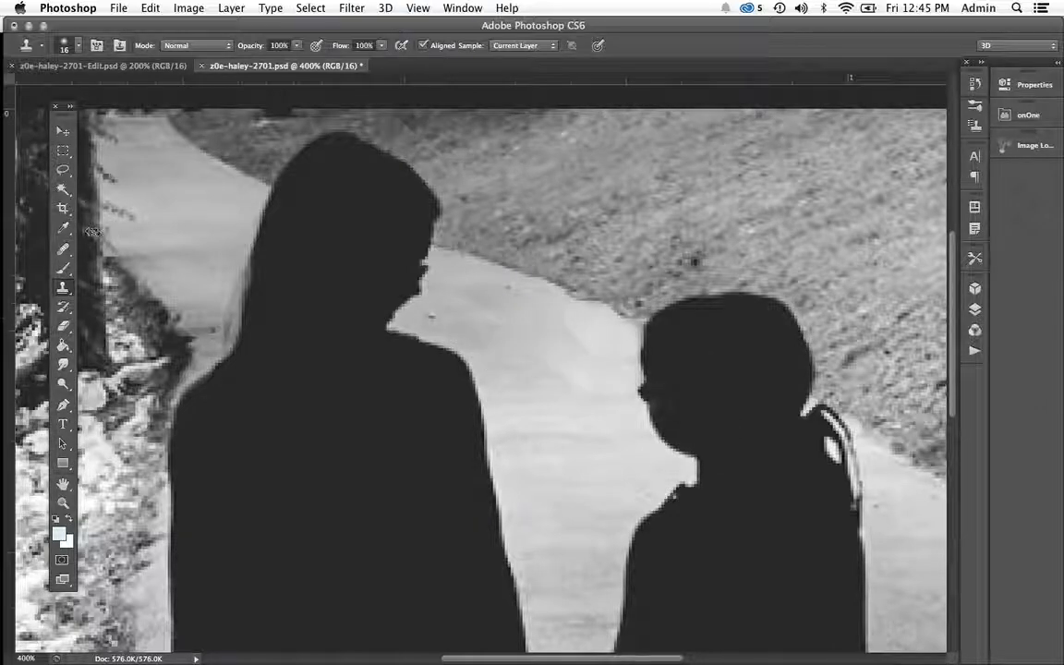
Try healing the path beside the taller girl's shoulder with the Healing Brush, and undo the strokes.
click(67, 249)
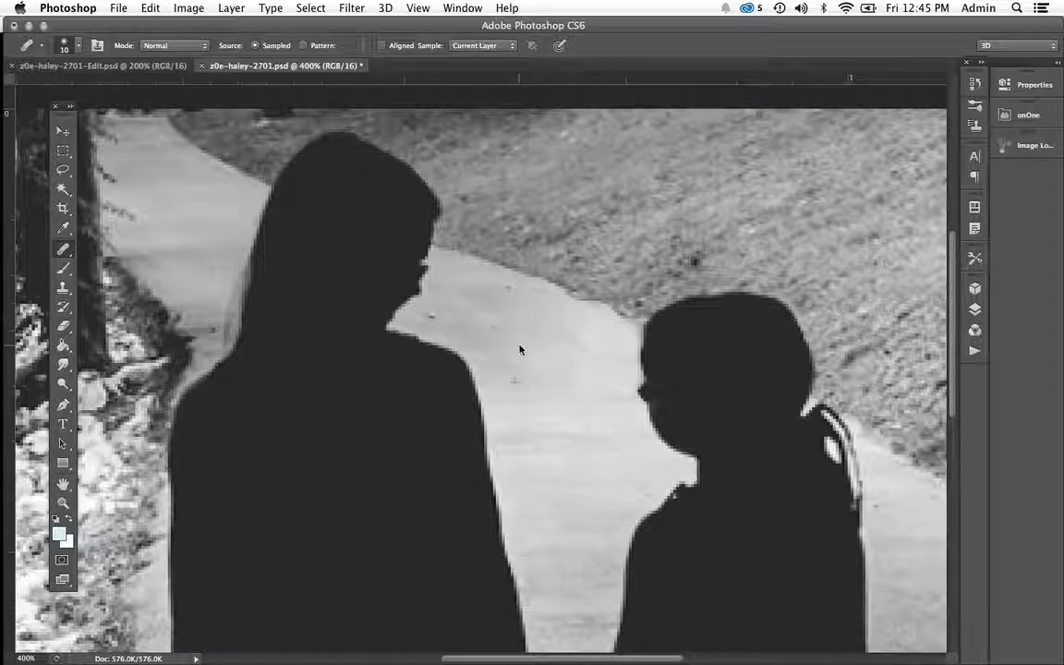
mouse_move(497, 328)
mouse_down()
mouse_move(470, 308)
mouse_move(460, 326)
mouse_move(473, 342)
mouse_up()
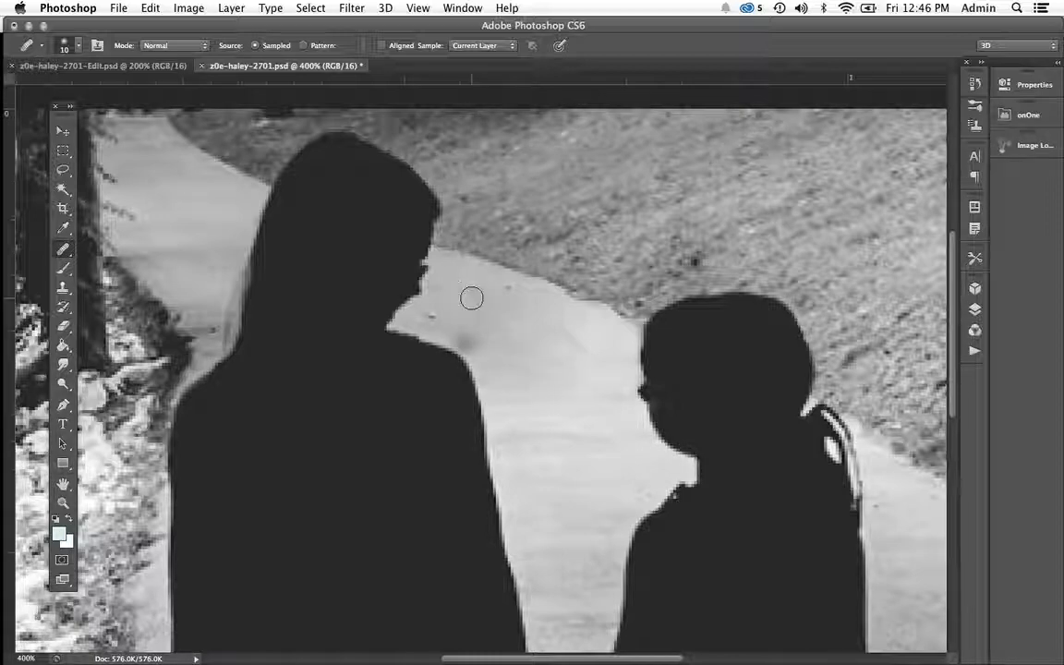
key(super+z)
drag(504, 354, 471, 328)
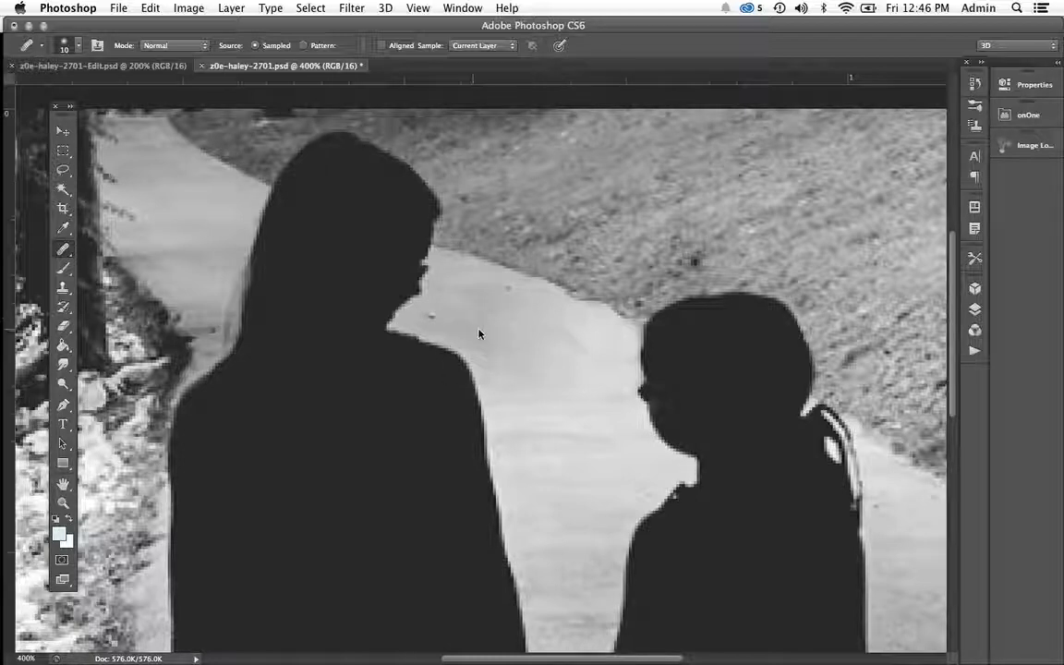
mouse_move(489, 371)
mouse_down()
mouse_move(483, 356)
mouse_move(491, 368)
mouse_up()
key(alt+super+z)
key(alt+super+z)
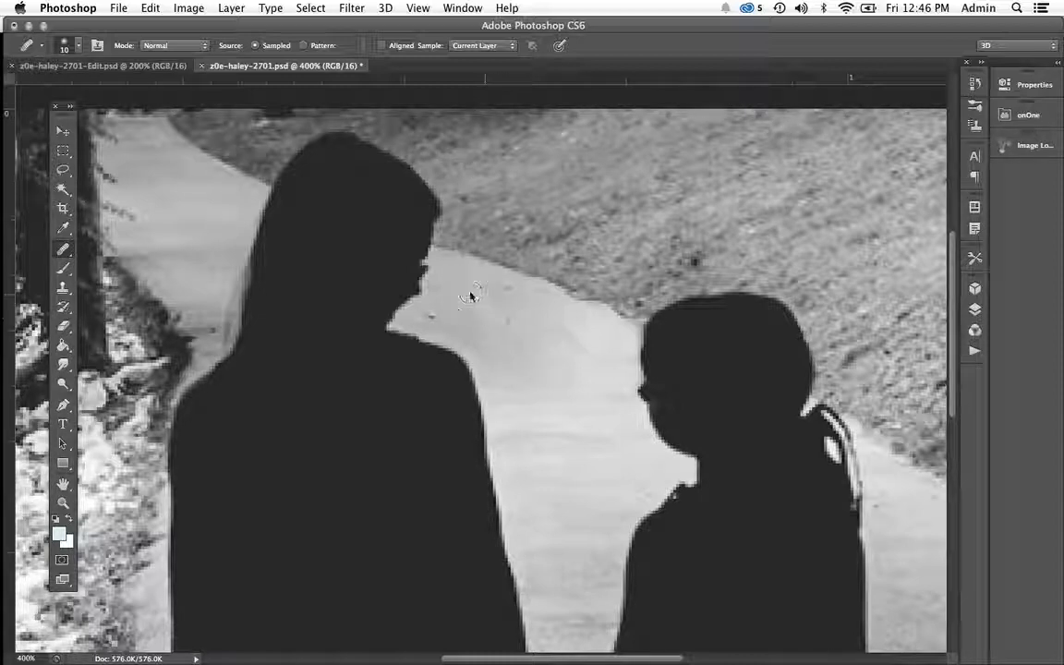
Heal the small specks and uneven tones on the path between the two girls with the Healing Brush.
alt+click(497, 331)
drag(576, 340, 591, 346)
drag(478, 304, 461, 317)
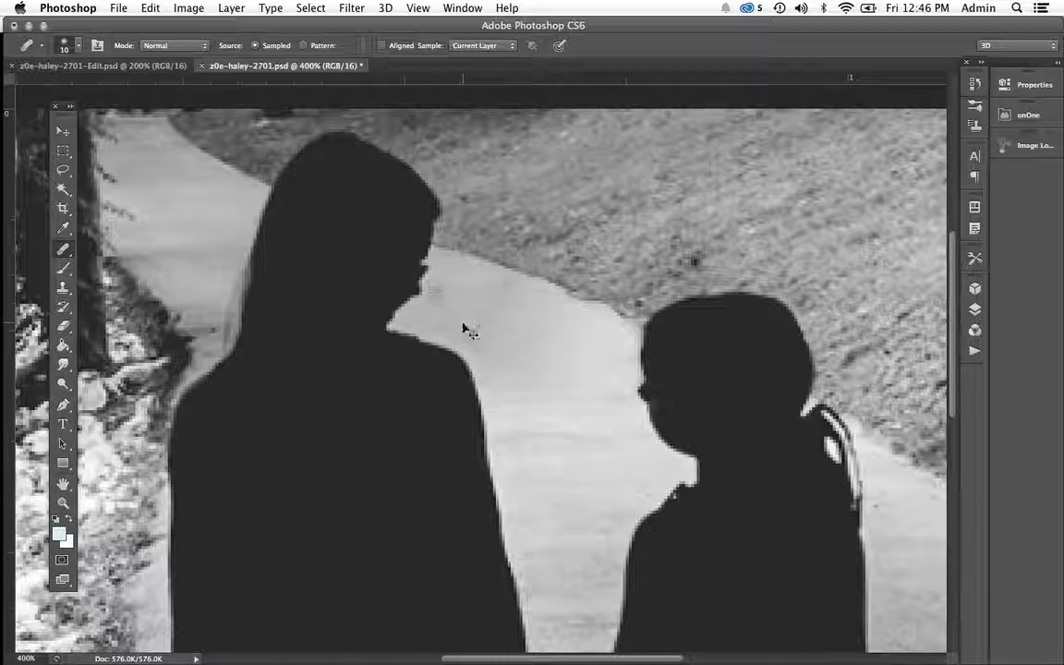
Undo the last healing stroke, set the Healing Brush to 8 px, and heal the spots on the path beside the taller girl's face.
key(super+z)
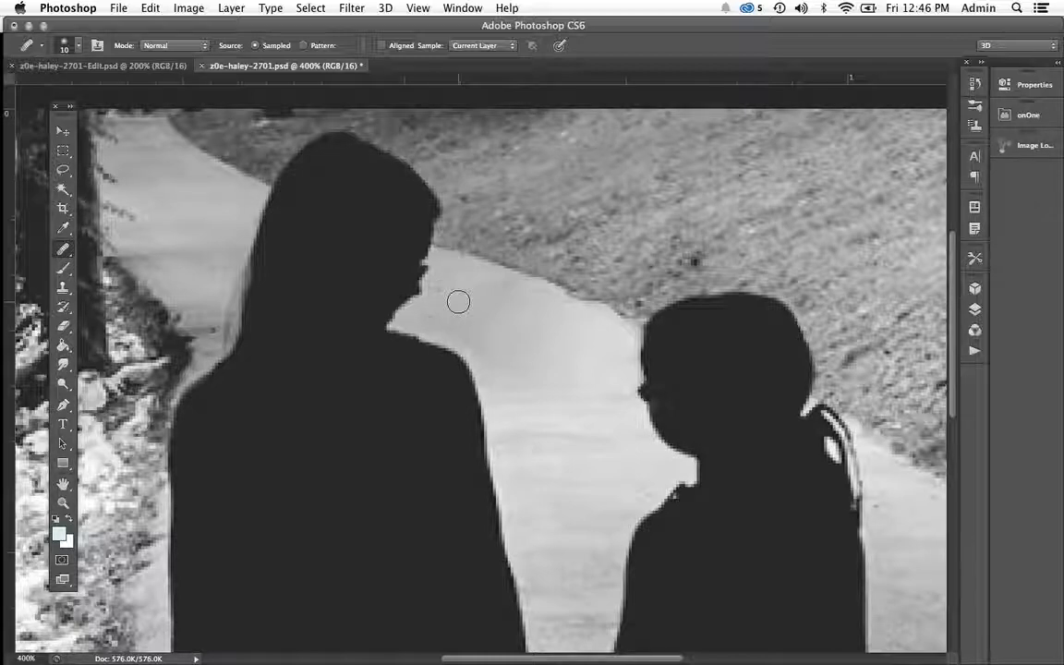
right_click(459, 302)
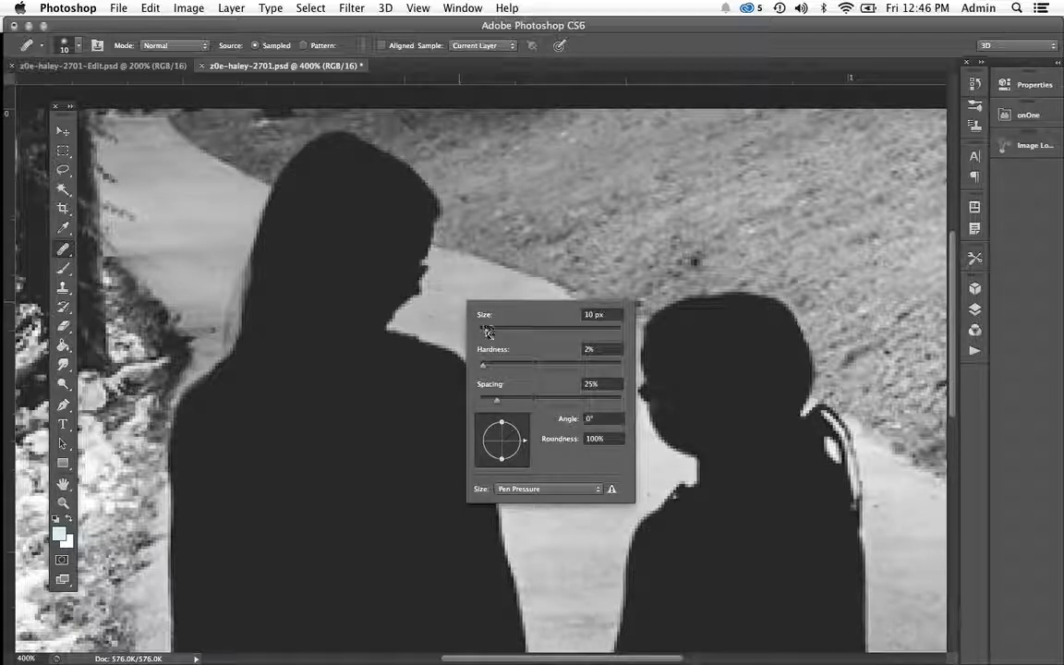
drag(487, 334, 482, 333)
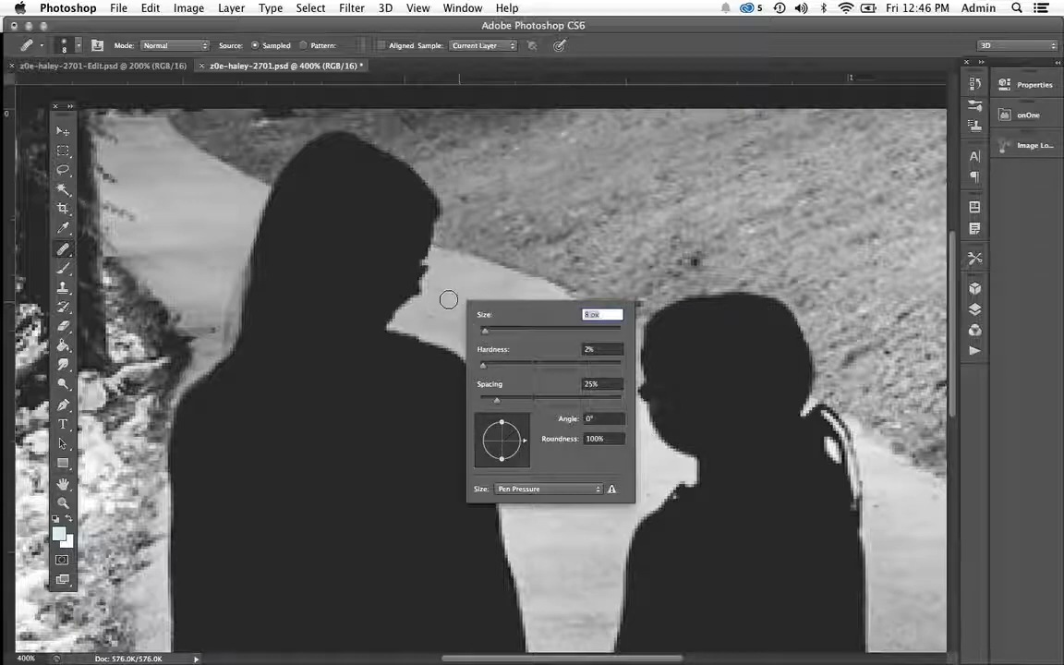
alt+click(449, 299)
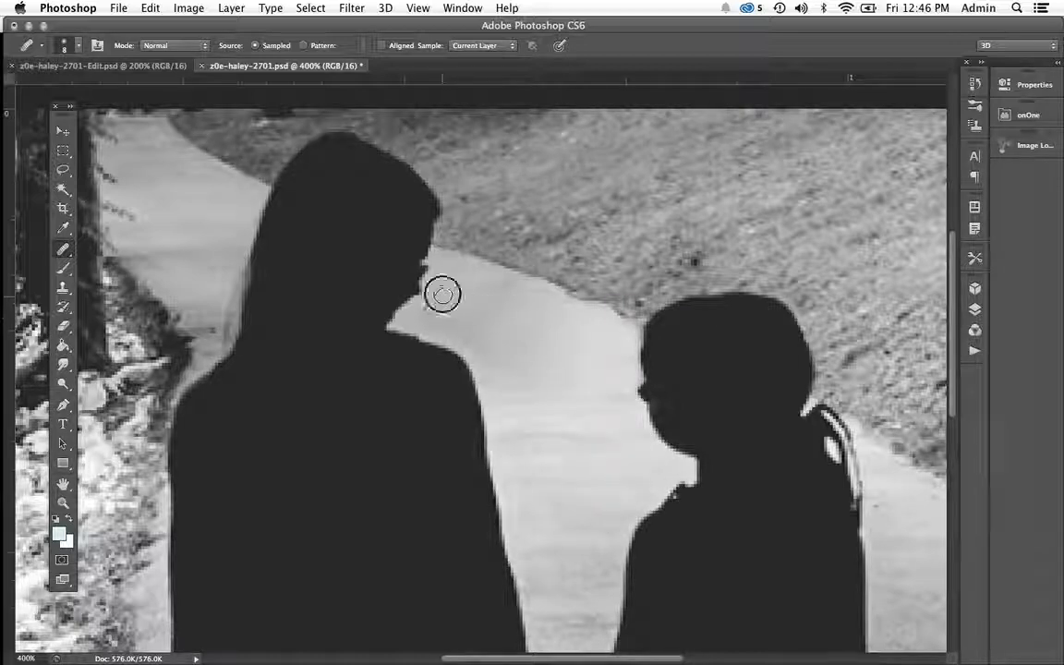
alt+click(442, 293)
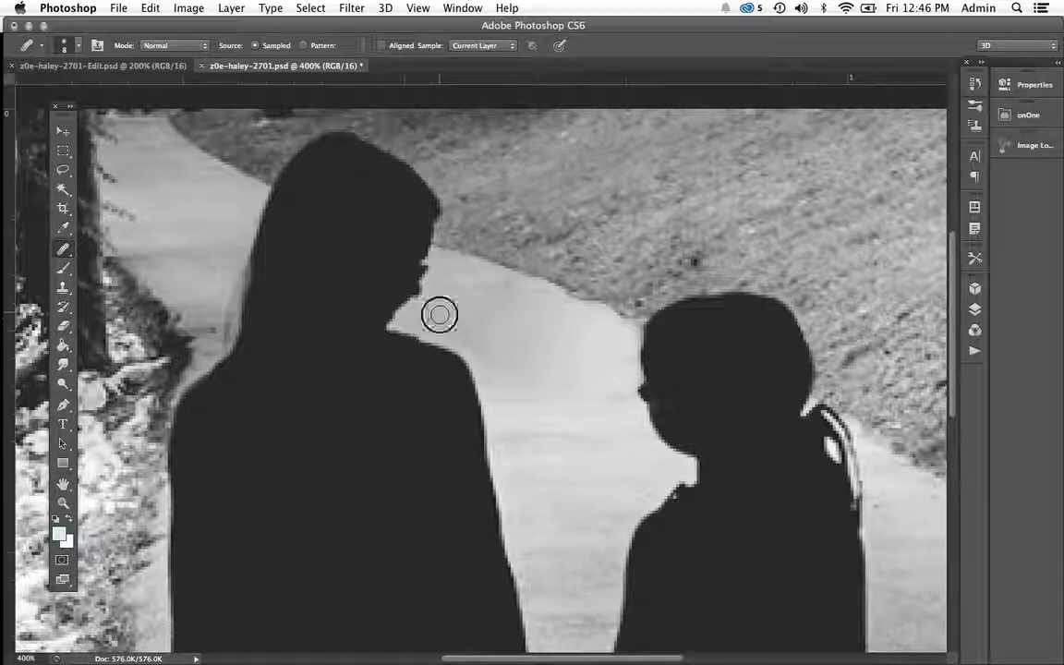
alt+click(438, 315)
click(506, 332)
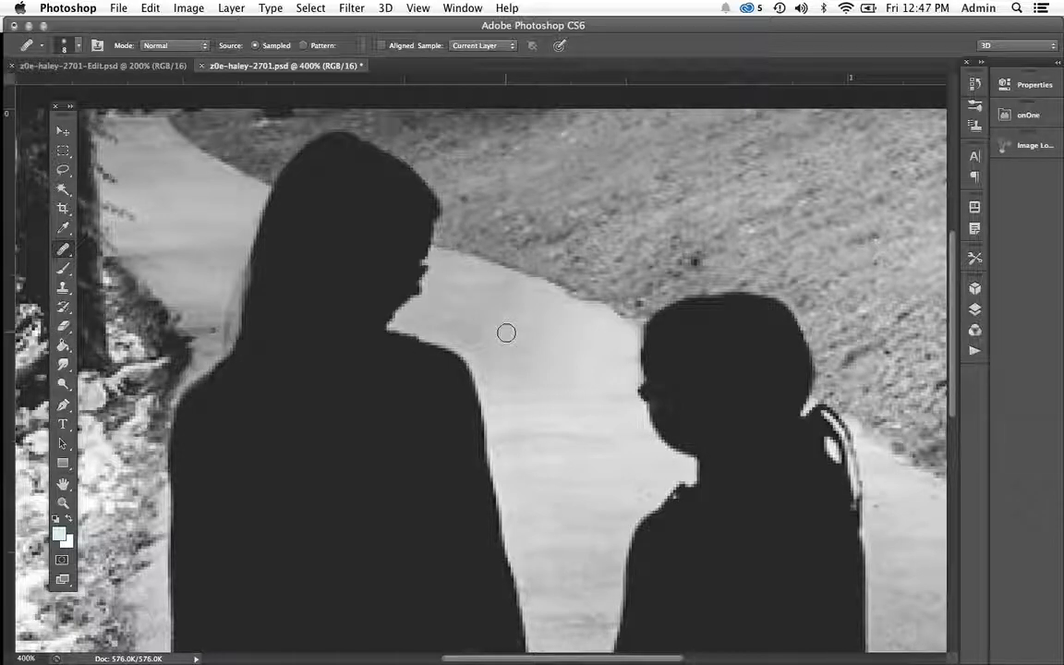
Clone hillside grass over the dark tree trunk at the photo's right edge with the Clone Stamp.
key(super+minus)
key(super+minus)
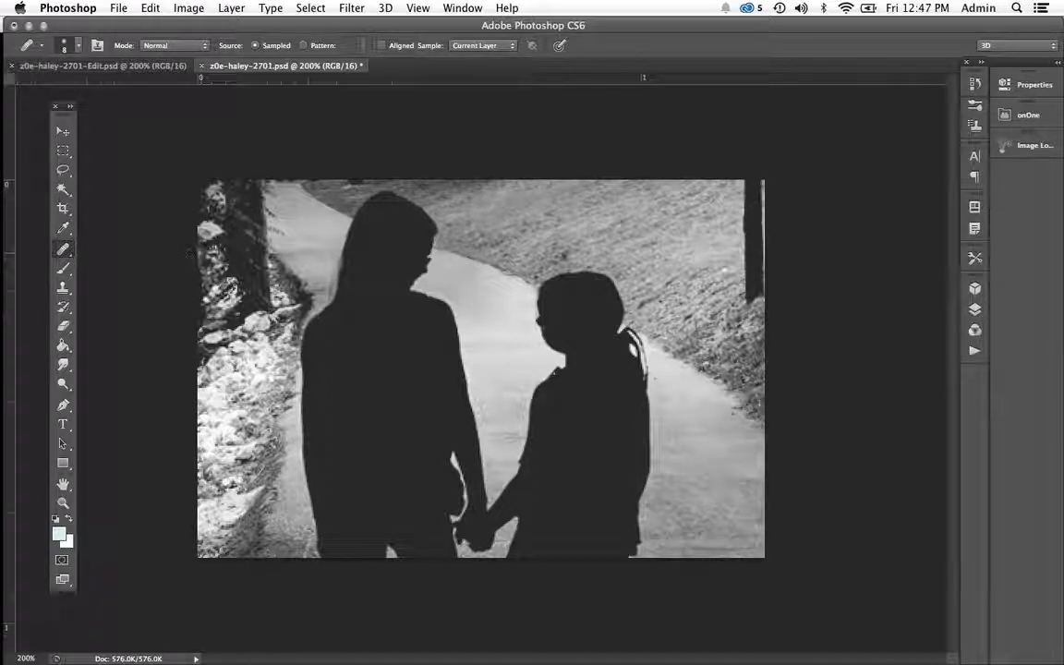
key(s)
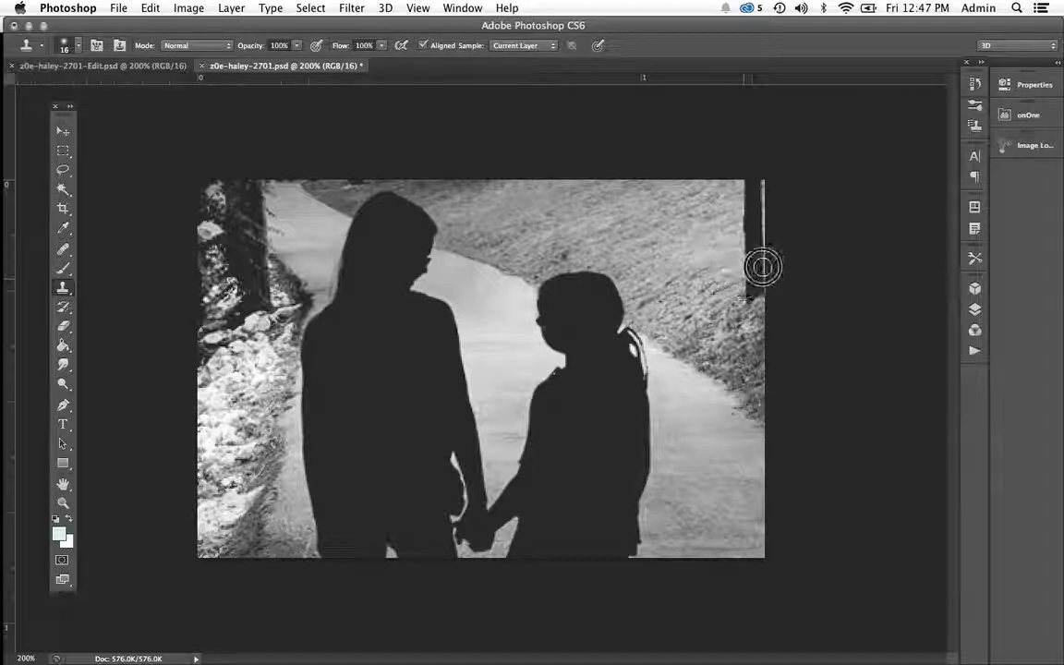
mouse_move(762, 267)
mouse_down()
mouse_move(765, 285)
mouse_move(750, 283)
mouse_move(748, 298)
mouse_move(739, 169)
mouse_up()
alt+click(749, 298)
drag(766, 263, 760, 166)
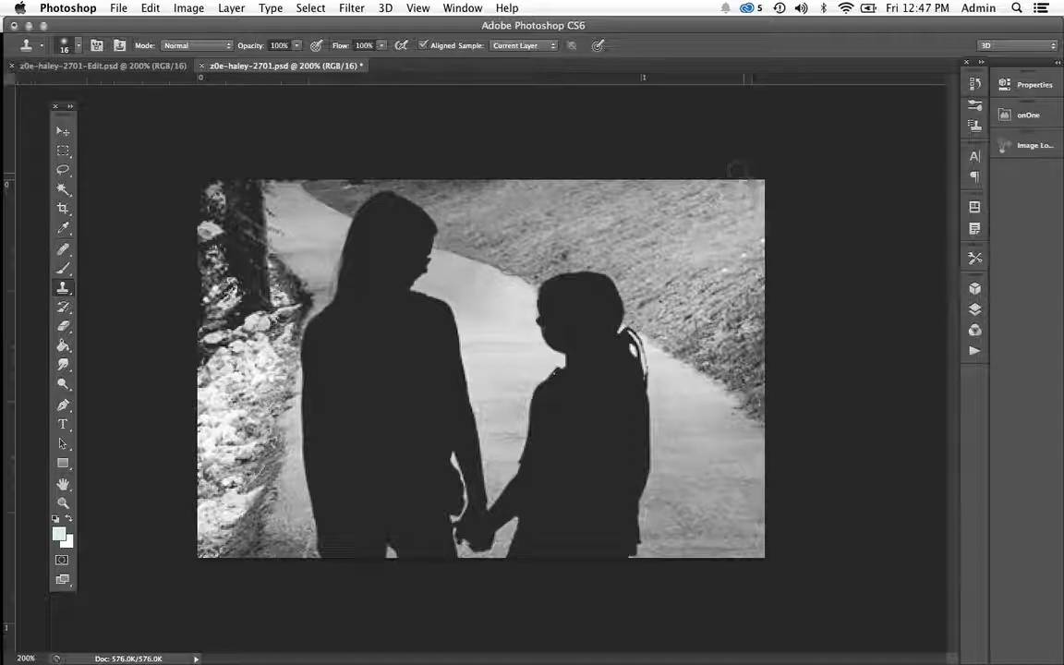
Set the Healing Brush to 43 px and cover the bright rocky ground left of the taller girl with grass sampled from the hillside.
click(63, 249)
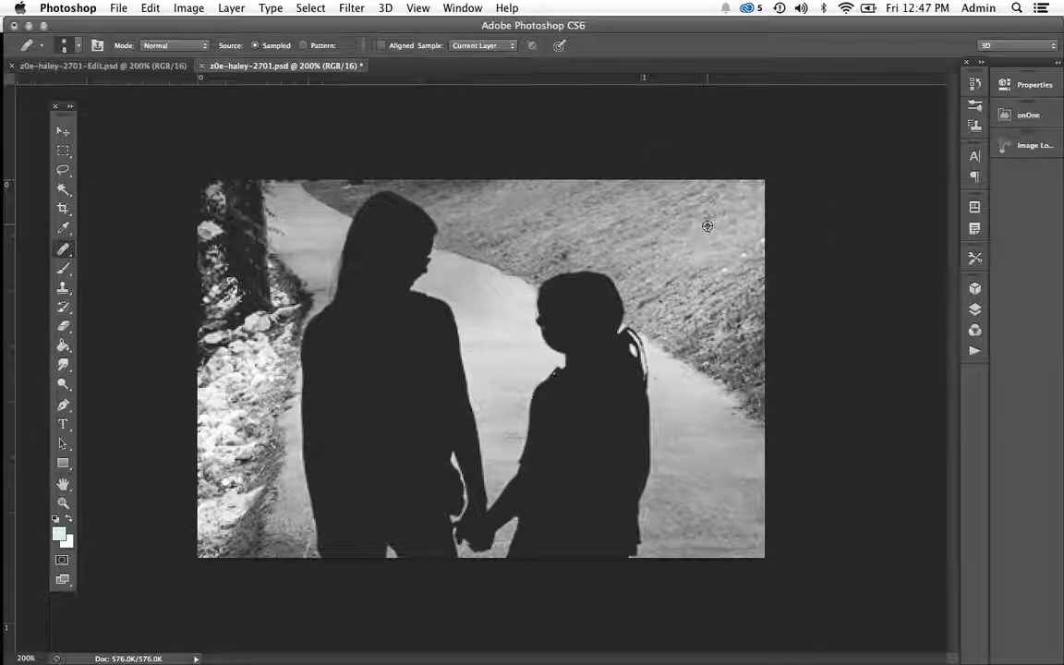
right_click(706, 232)
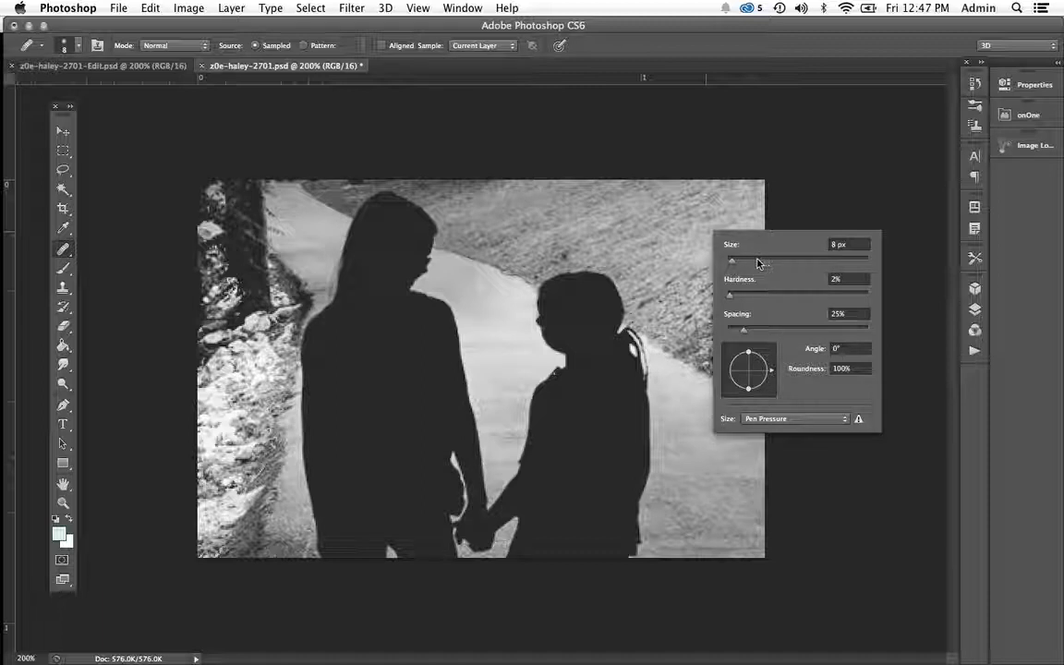
click(757, 260)
click(686, 231)
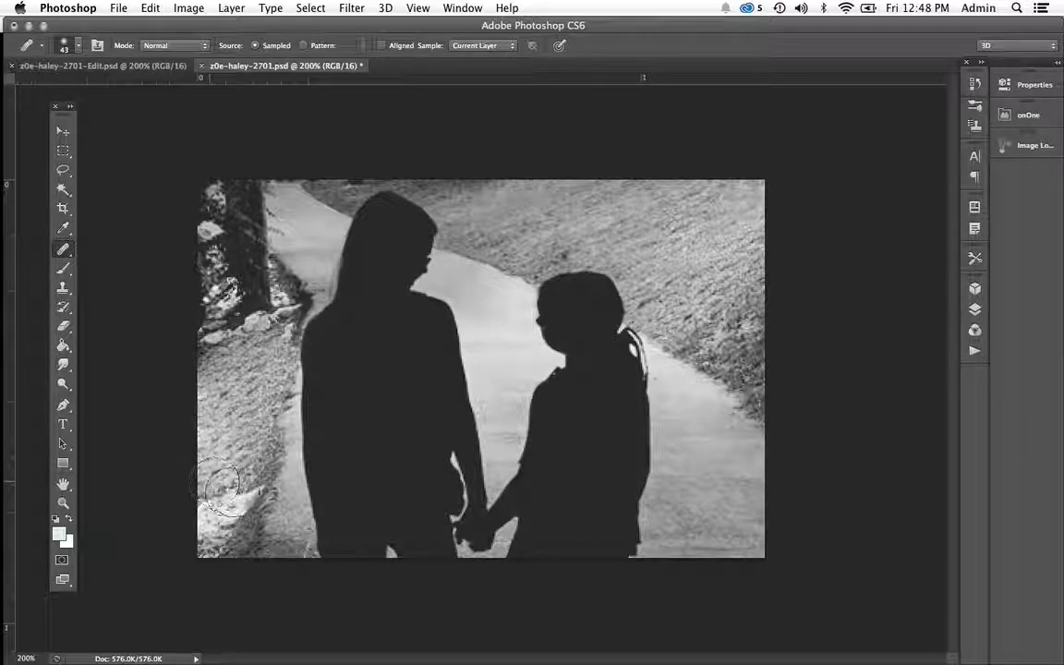
mouse_move(220, 497)
mouse_down()
mouse_move(240, 495)
mouse_move(205, 524)
mouse_up()
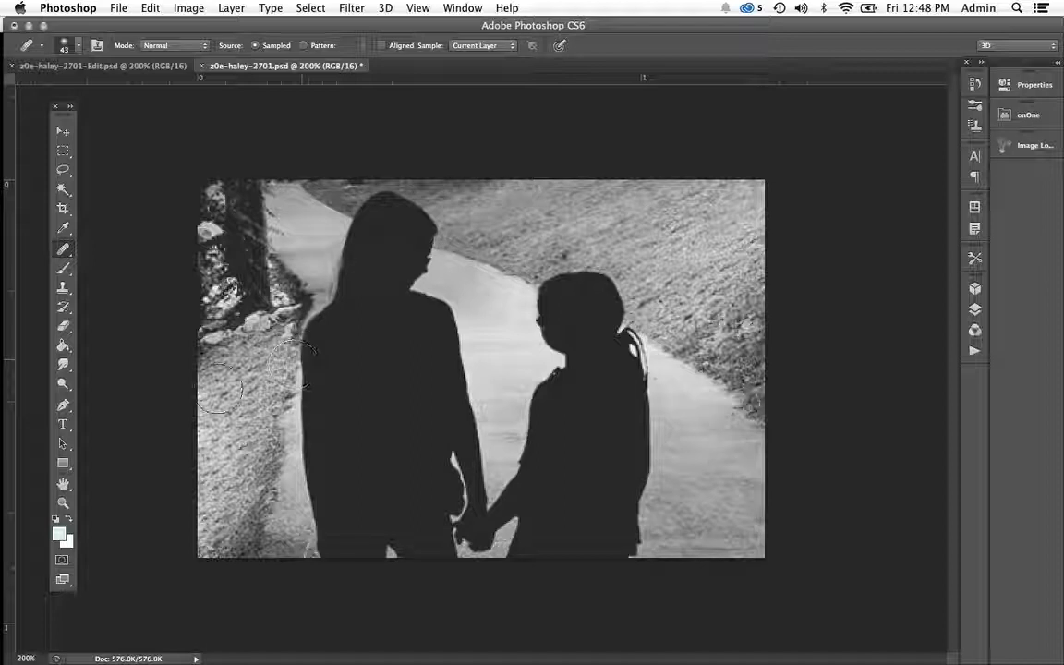
Even out the patchy texture of the healed ground along the photo's left side with more Healing Brush strokes.
mouse_move(224, 391)
mouse_down()
mouse_move(251, 377)
mouse_move(228, 420)
mouse_up()
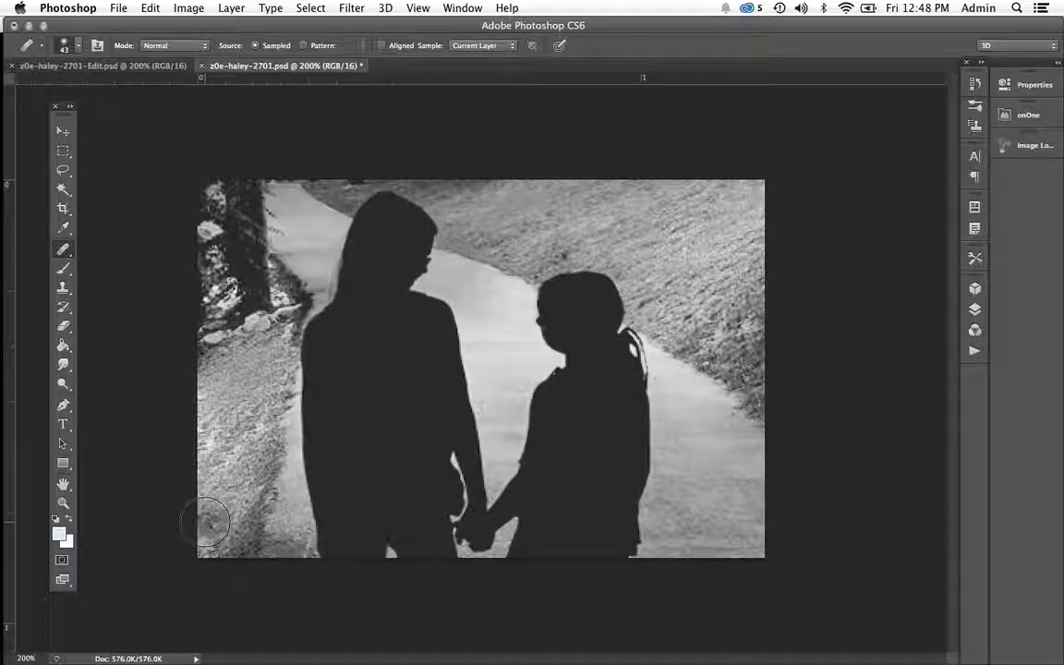
drag(209, 544, 240, 505)
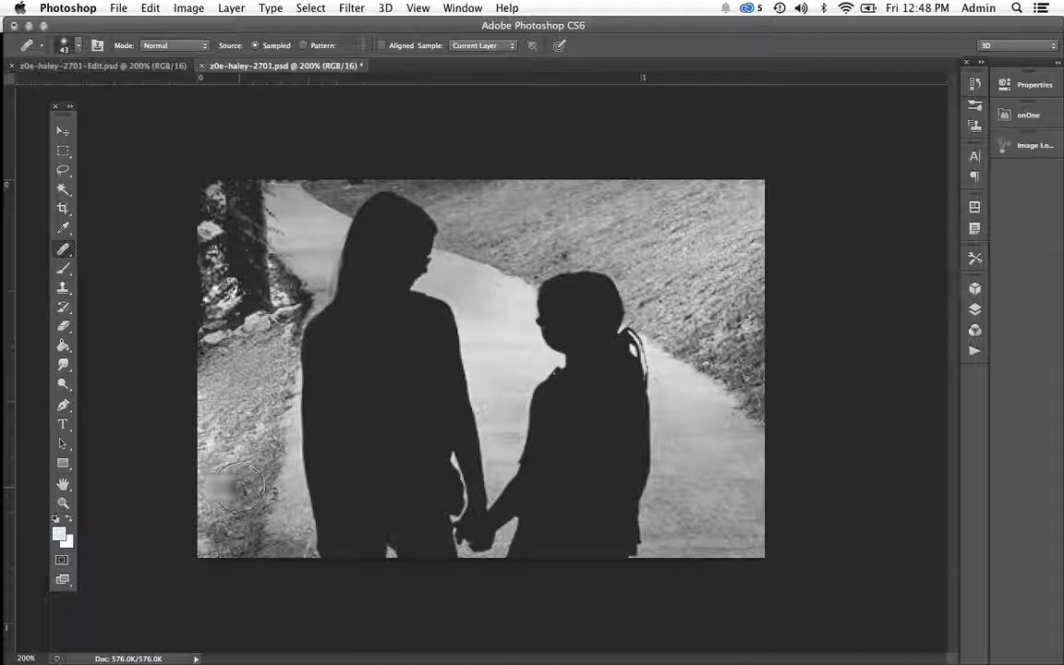
mouse_move(251, 472)
mouse_down()
mouse_move(215, 495)
mouse_move(251, 441)
mouse_up()
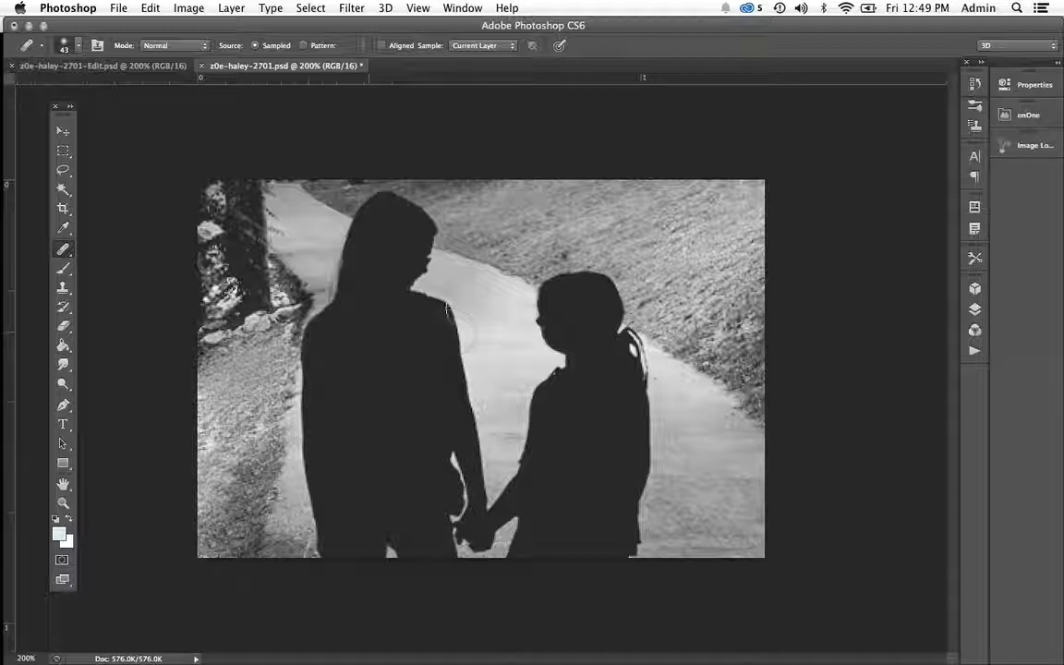
drag(477, 297, 478, 297)
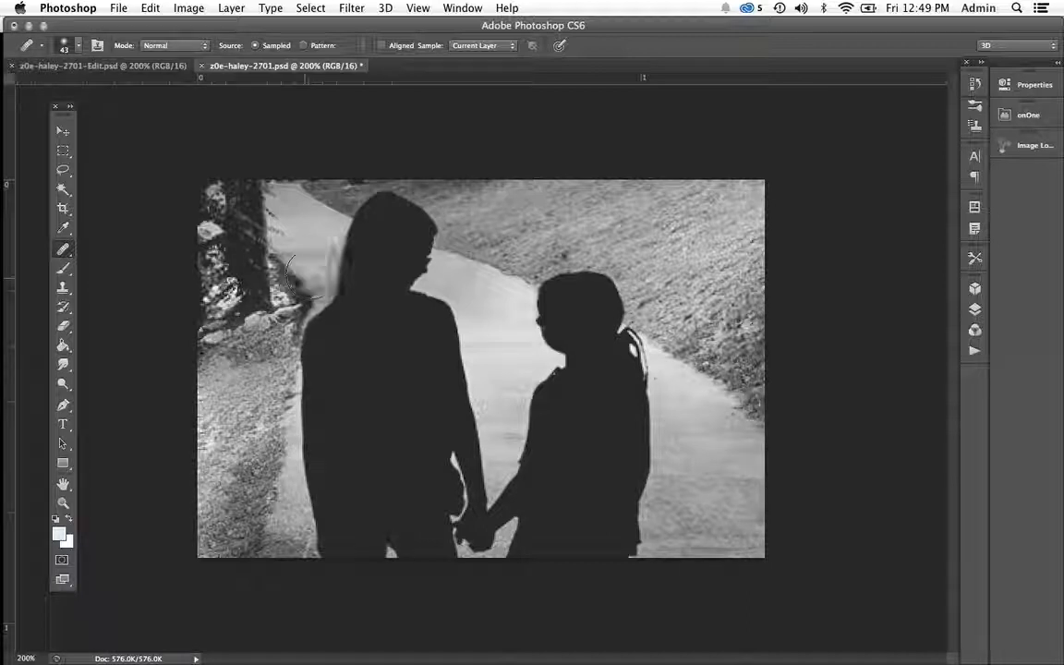
click(277, 343)
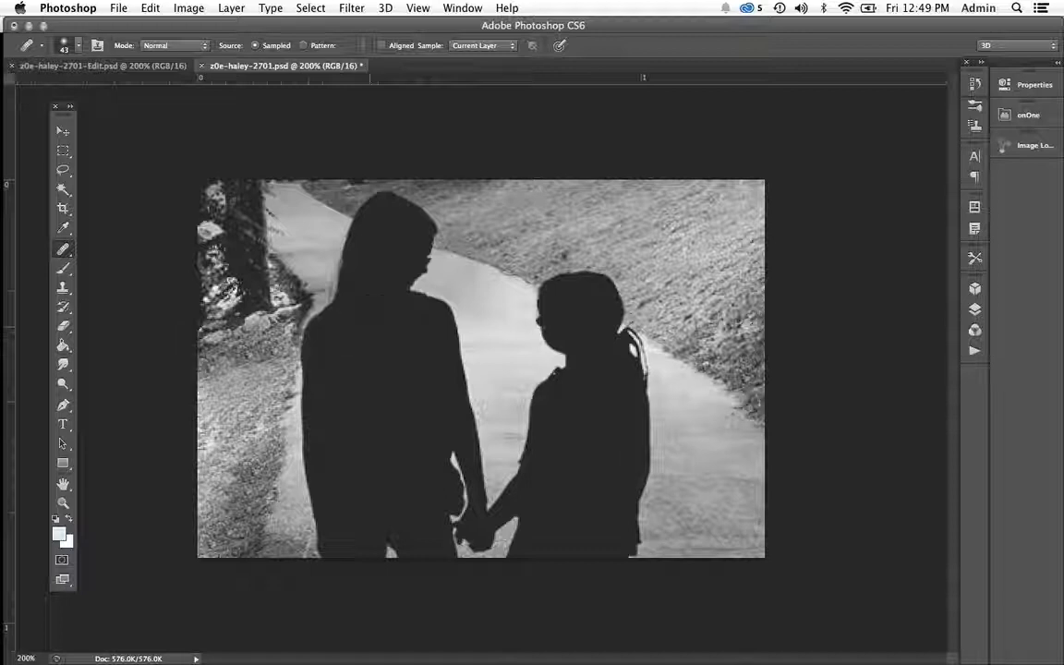
click(229, 386)
Set the Healing Brush to 22 px and blend the uneven spots in the grass beside the taller girl's arm.
right_click(268, 377)
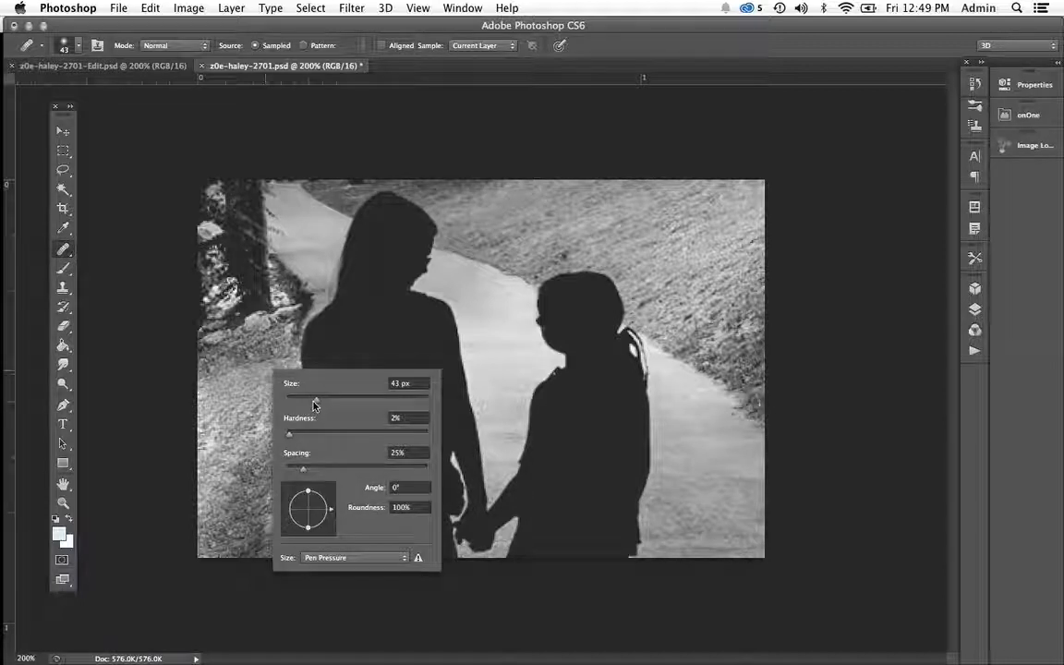
drag(301, 403, 299, 403)
click(283, 363)
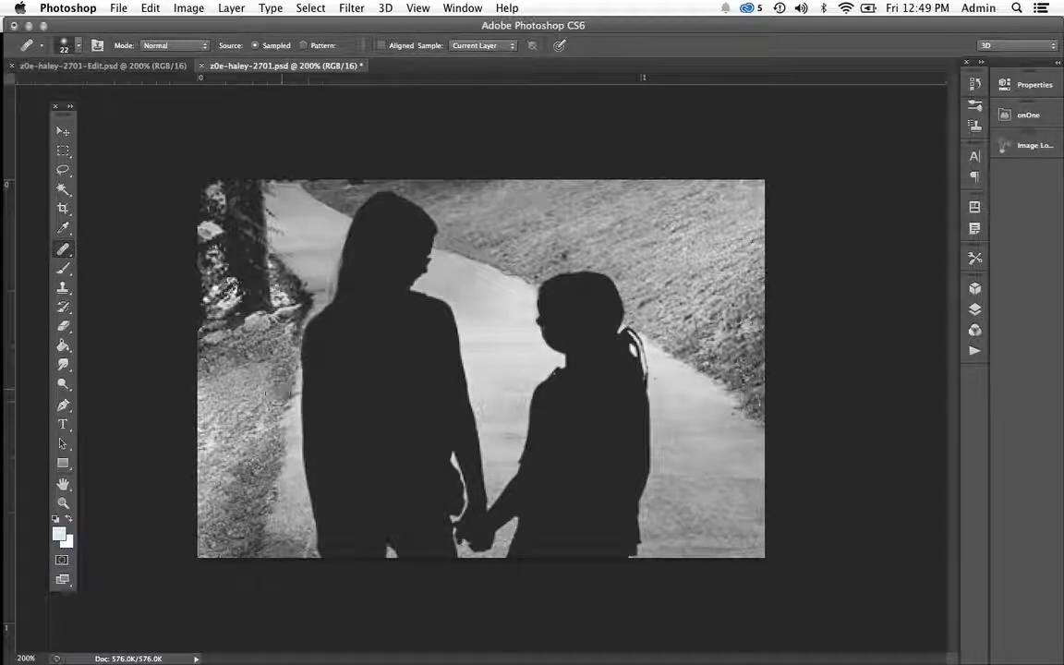
click(280, 420)
click(274, 431)
click(255, 430)
click(236, 443)
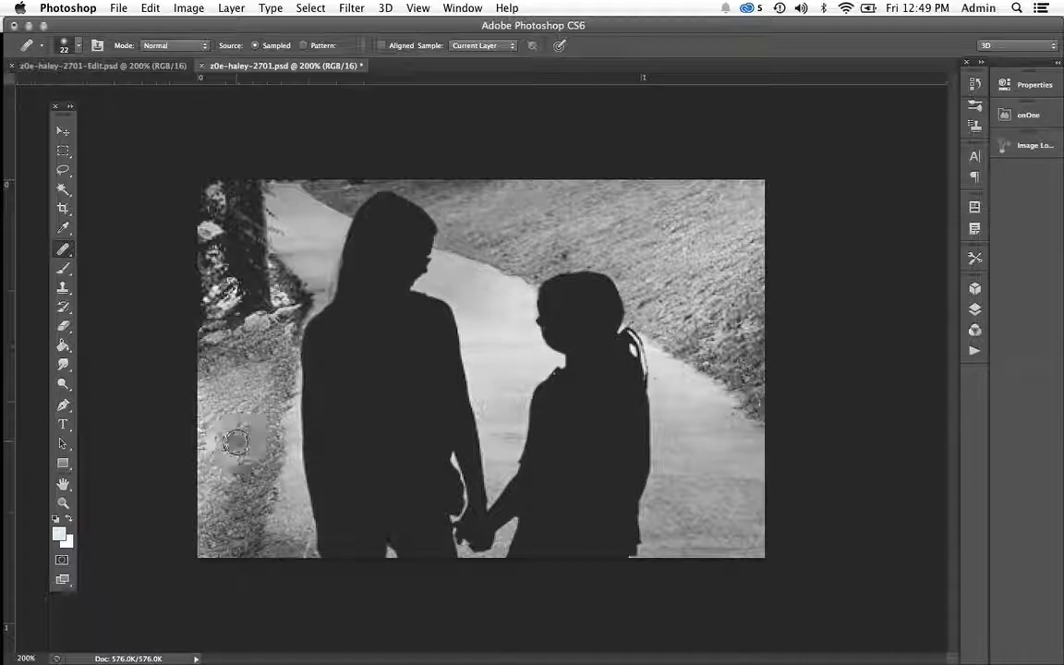
Heal the grass along the photo's upper edge and around the taller girl's head, reducing the Healing Brush to 14 px for the finer spots.
drag(510, 183, 772, 181)
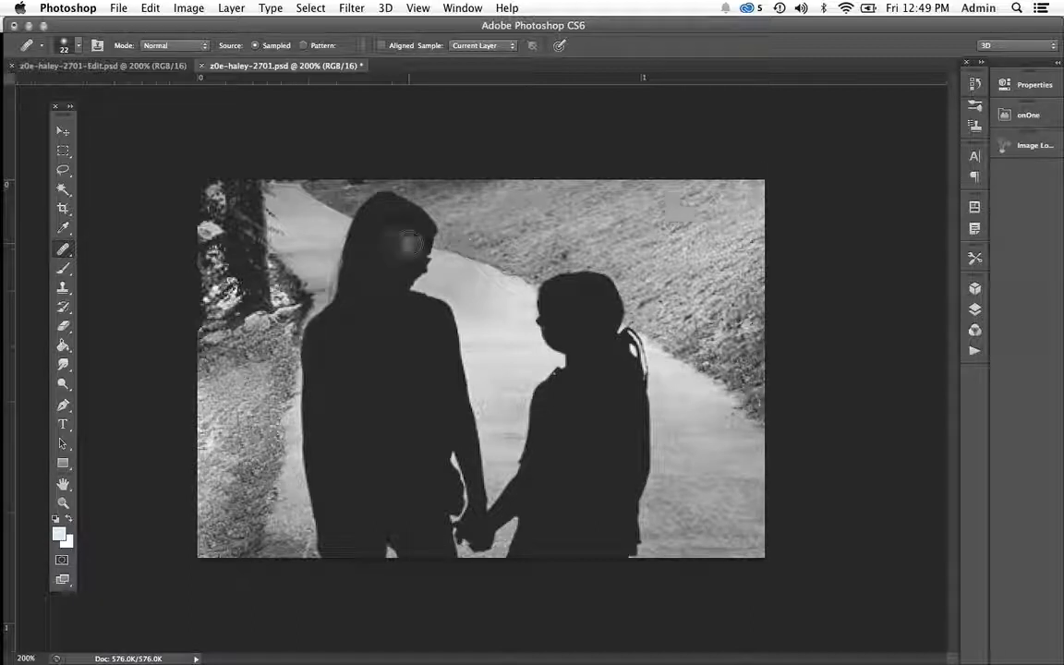
click(379, 244)
alt+click(309, 201)
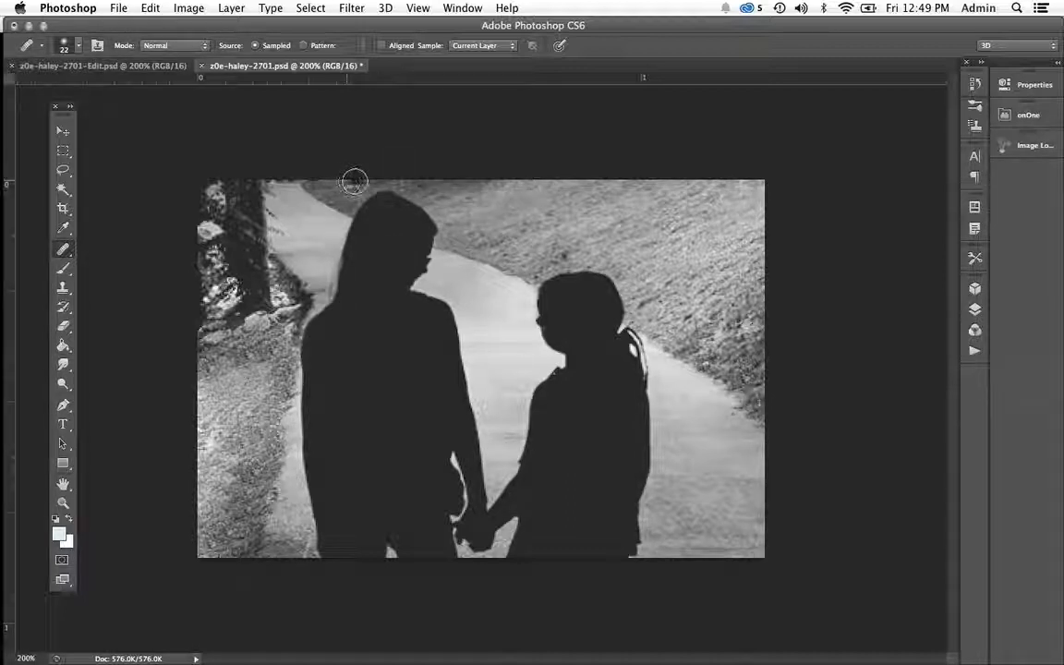
drag(356, 181, 351, 178)
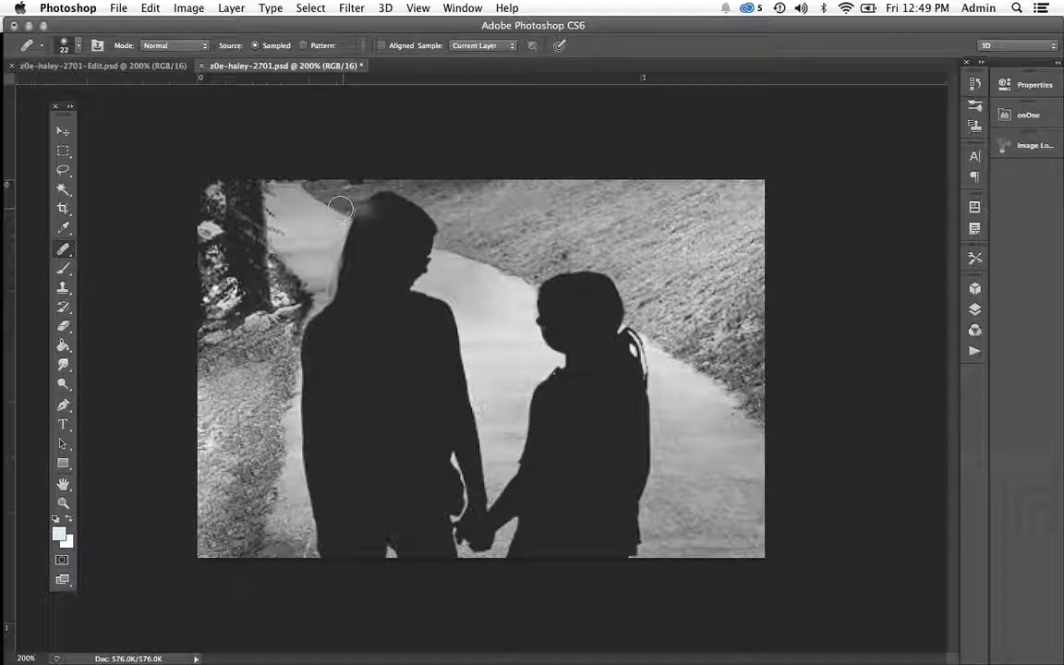
right_click(358, 218)
drag(373, 233, 368, 234)
click(332, 185)
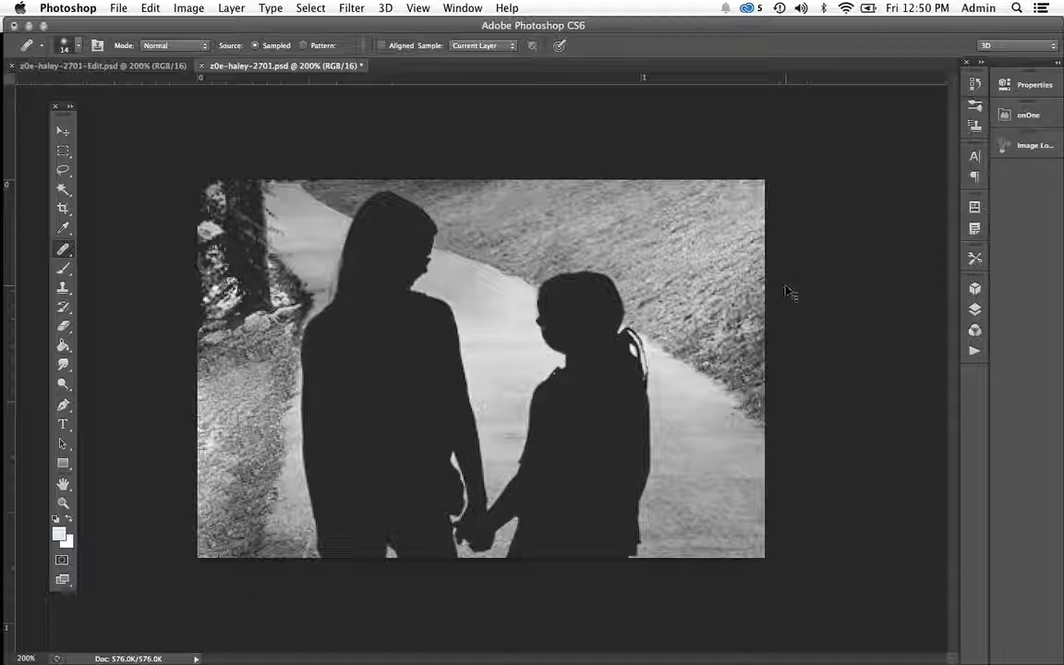
Save the retouched photo and switch to Lightroom.
key(super+s)
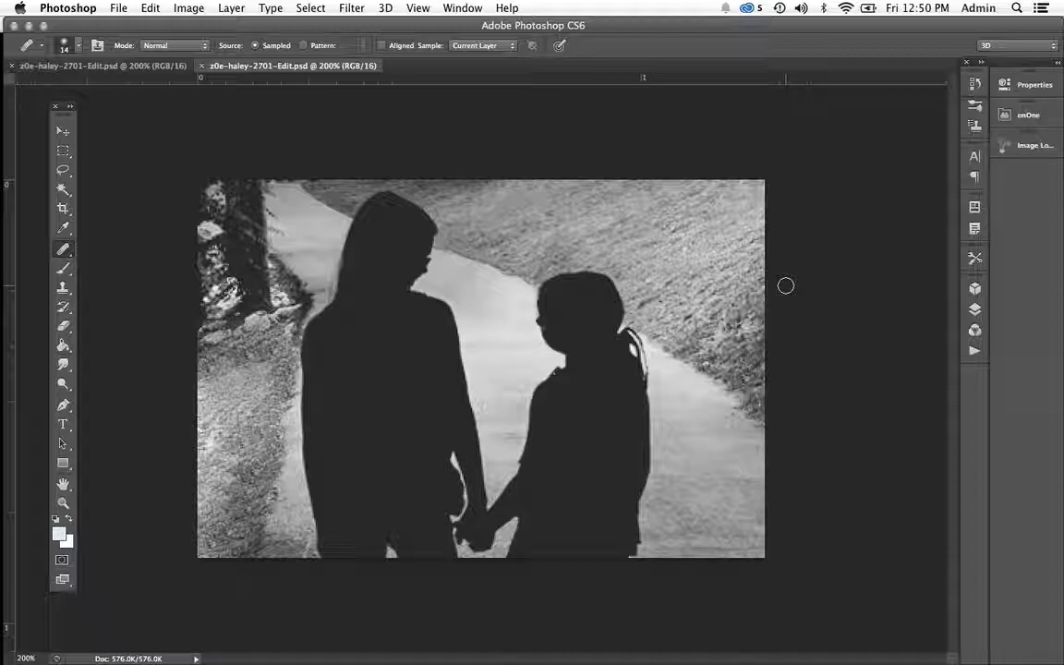
mouse_move(18, 323)
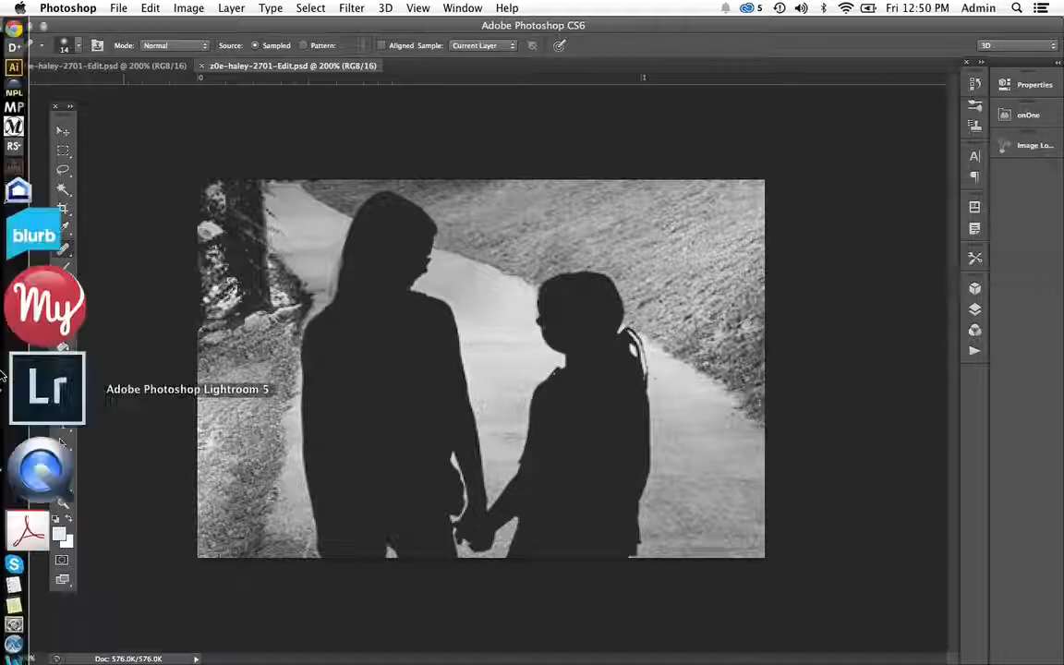
click(33, 379)
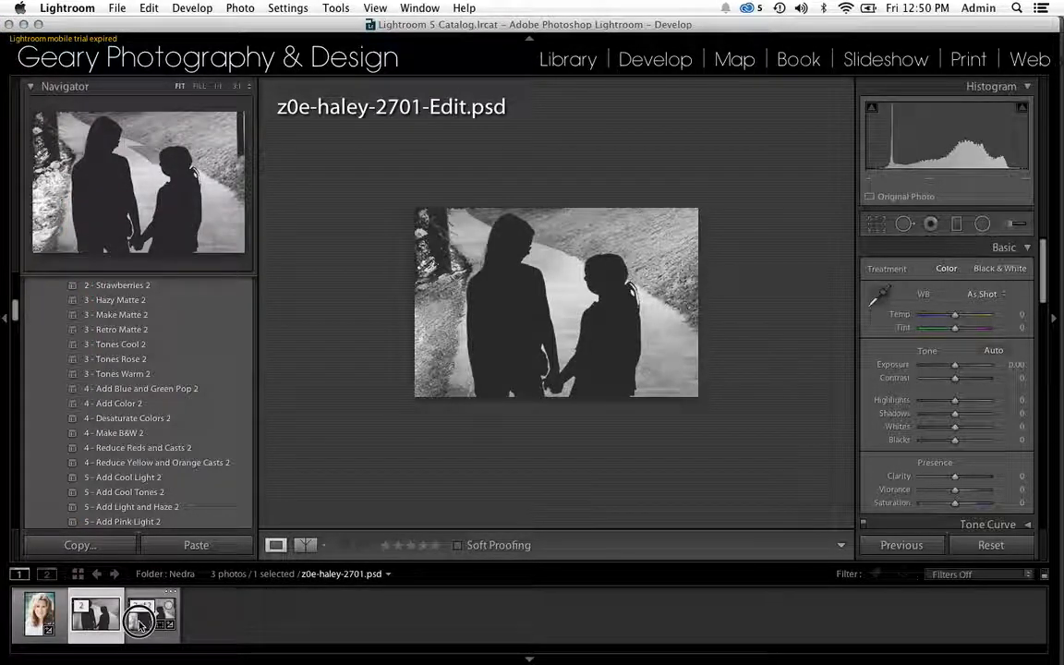
Compare the unretouched silhouette photo with its retouched version by alternating between the two files.
click(141, 623)
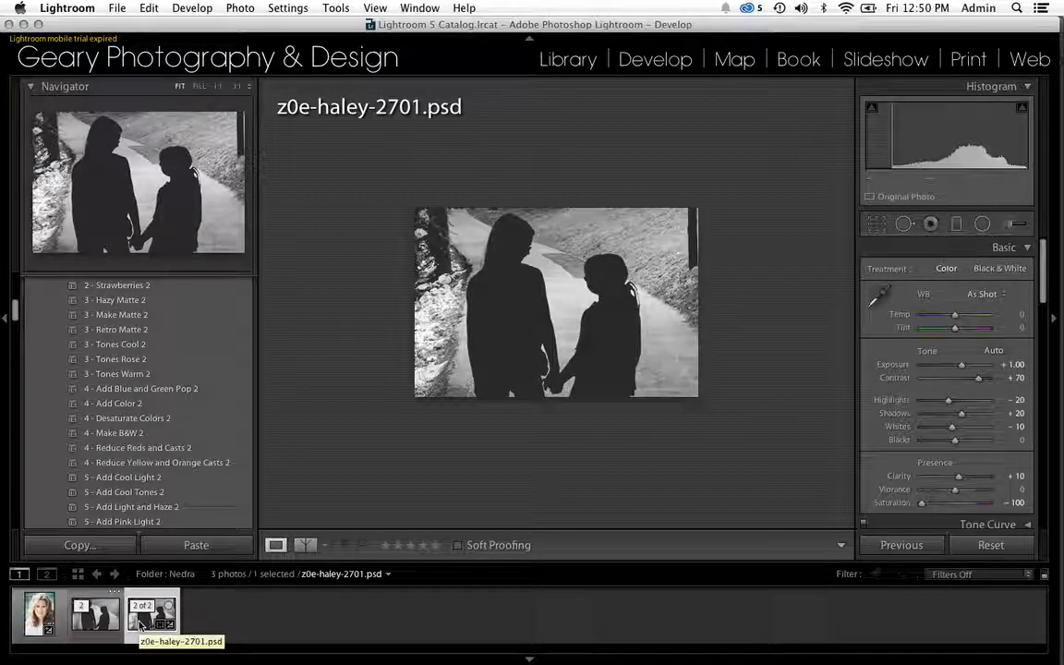
click(102, 631)
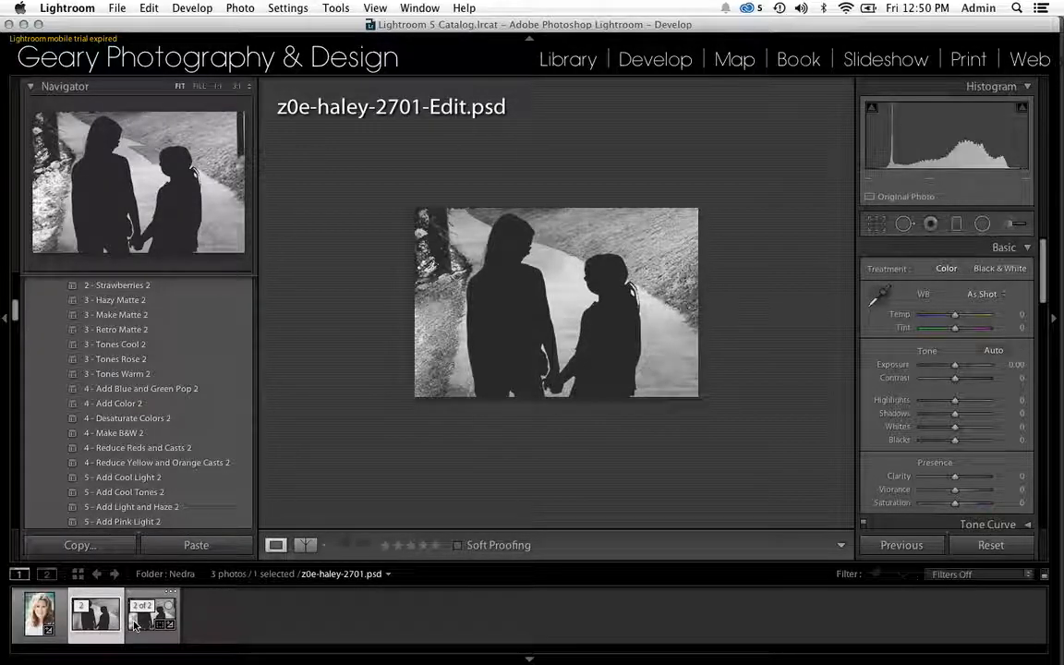
click(134, 626)
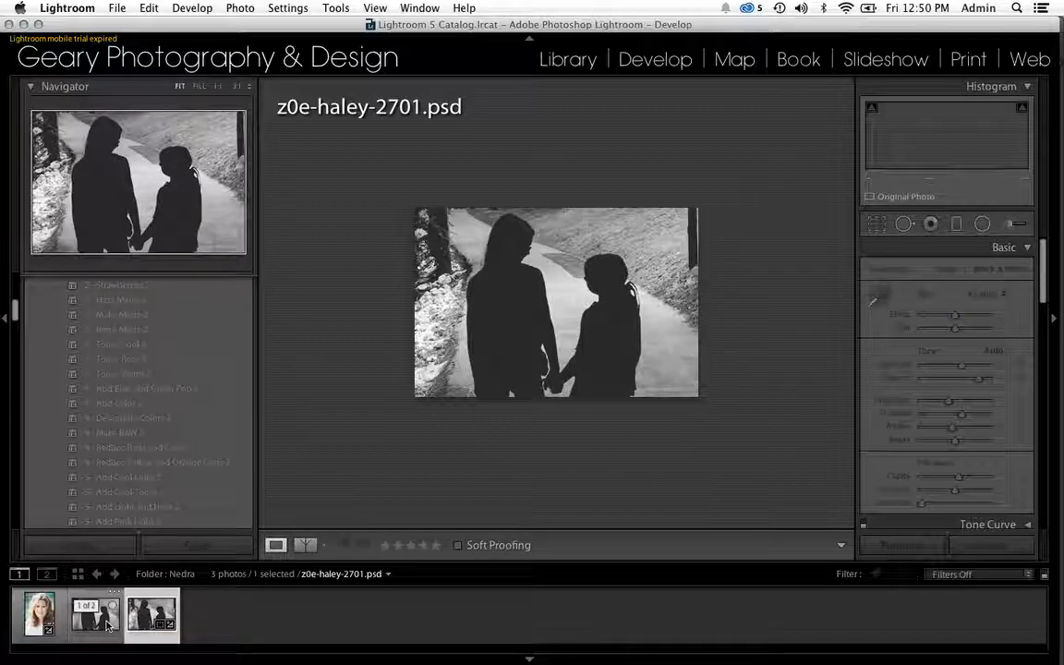
click(108, 626)
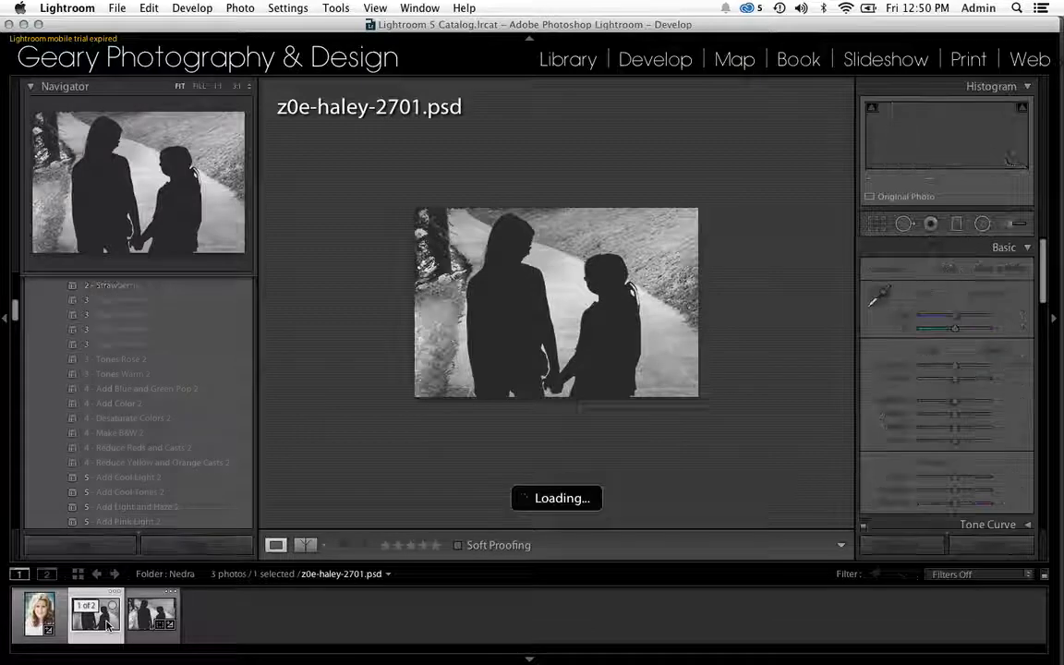